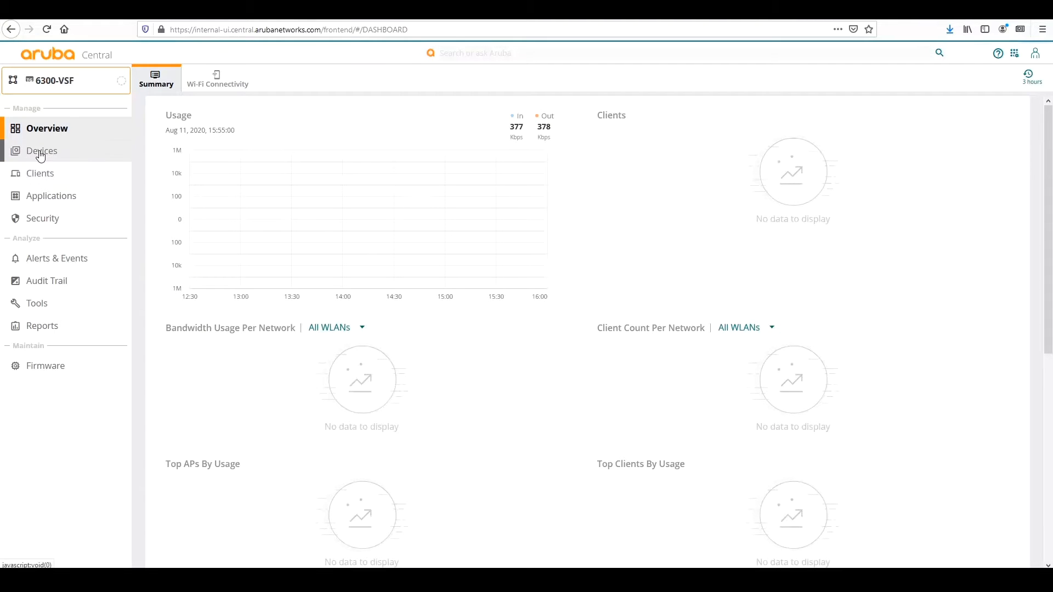
Open the switch configuration for Central-6300-VSF from the 6300-VSF group's Switches list.
left_click(40, 156)
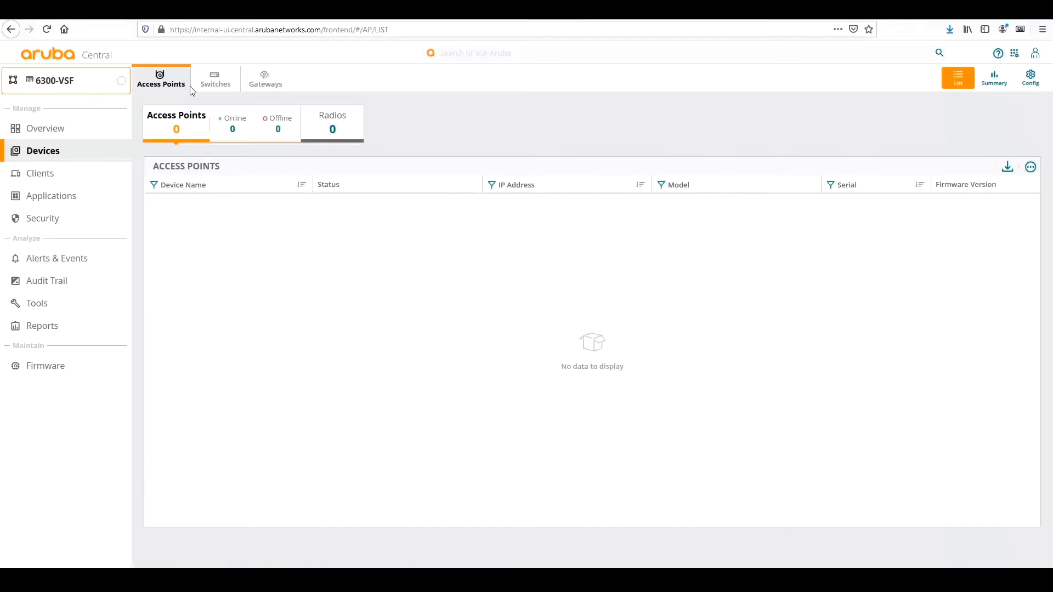
left_click(213, 80)
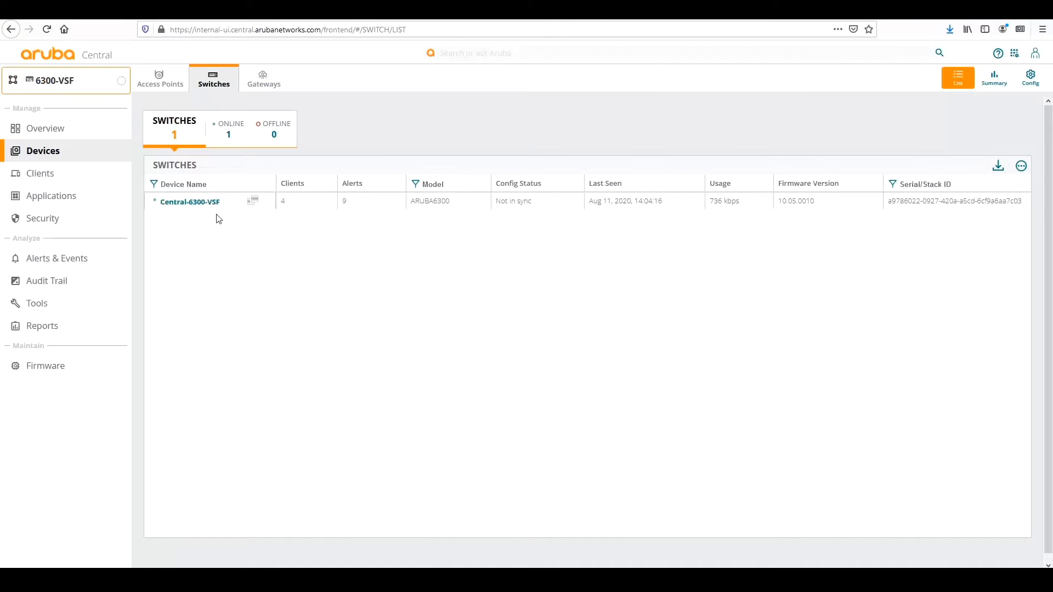
left_click(1031, 90)
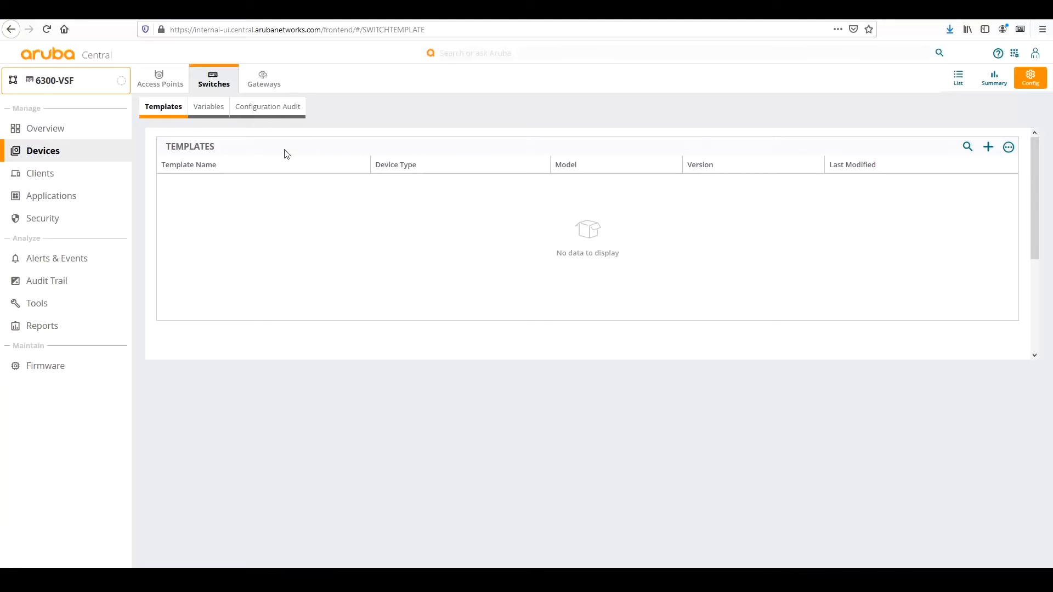
Open the Variables page of the 6300-VSF group's switch configuration.
left_click(209, 107)
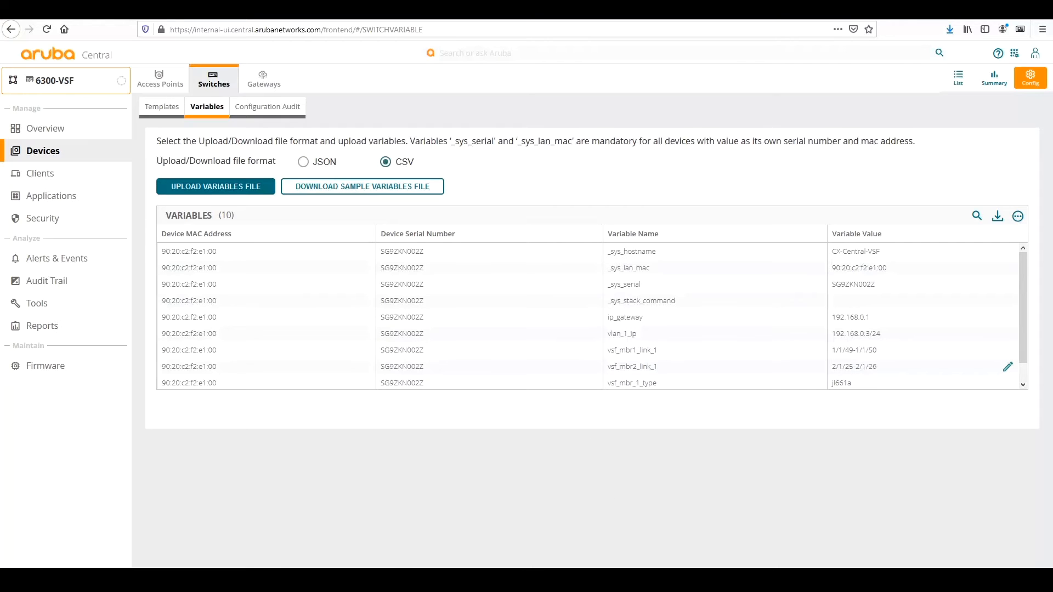
Bring the variables_example spreadsheet to the front in Excel.
left_click(343, 579)
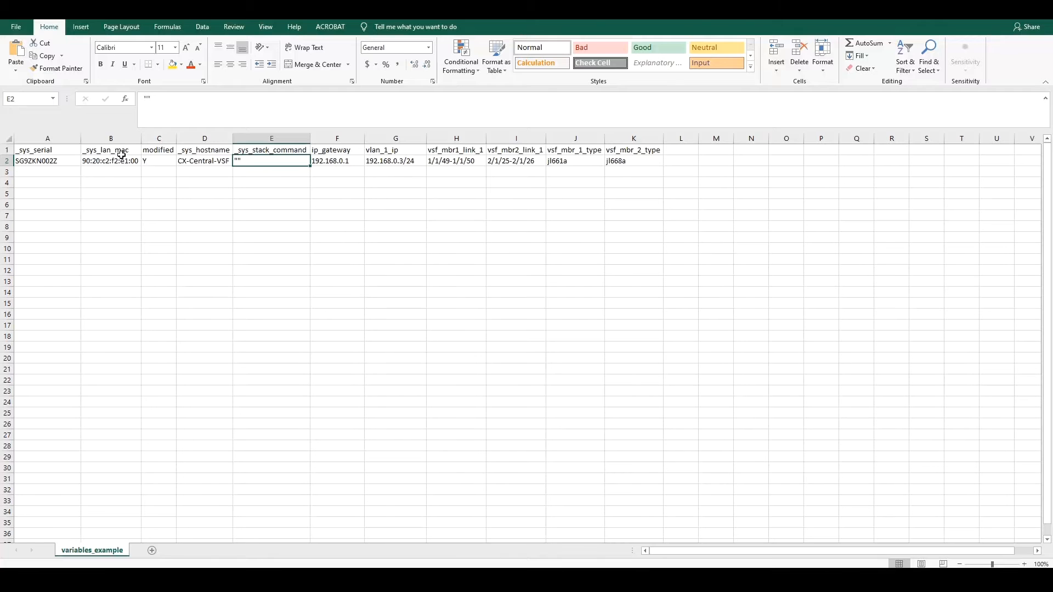
left_click(66, 149)
left_click_drag(84, 150, 234, 162)
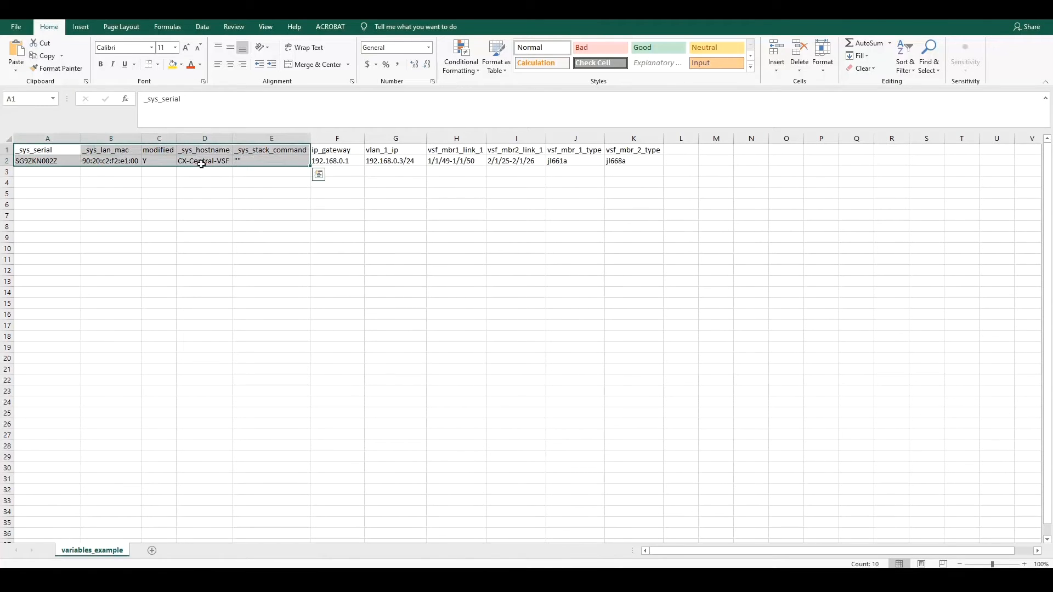
left_click(85, 149)
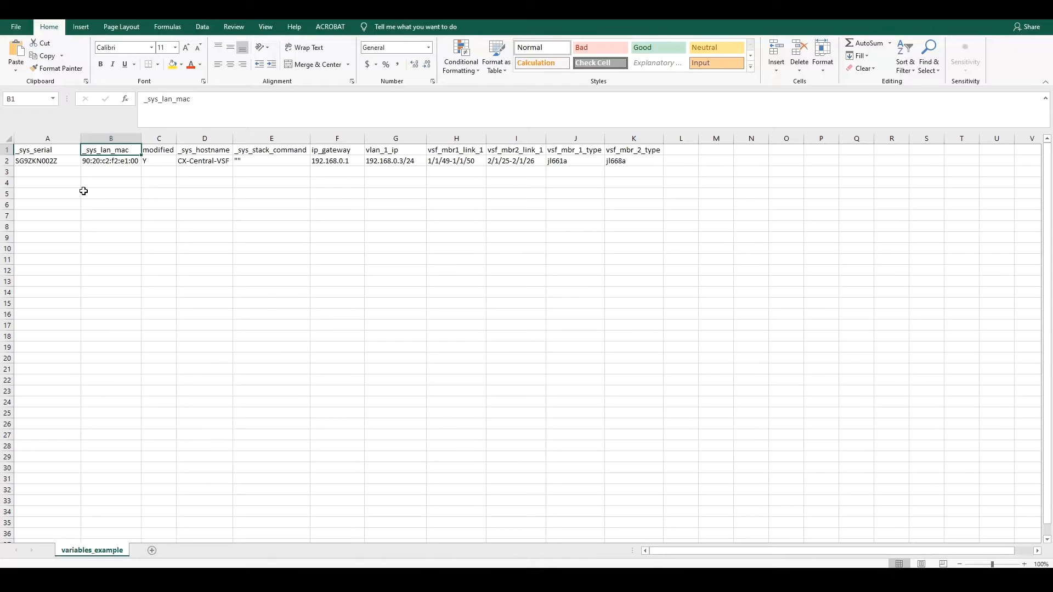
left_click(352, 150)
left_click_drag(353, 149, 641, 151)
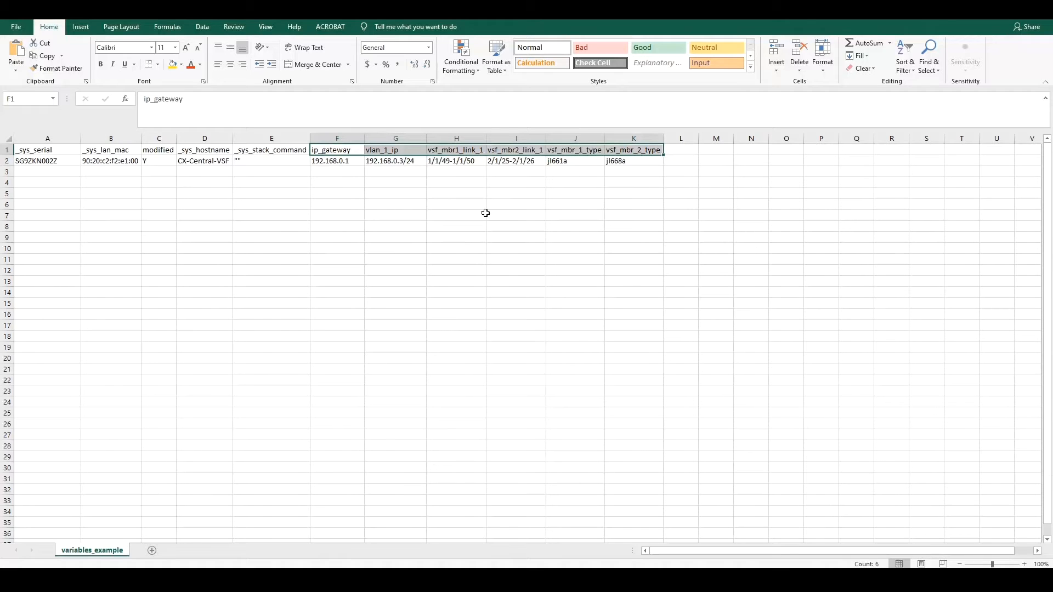
left_click(362, 203)
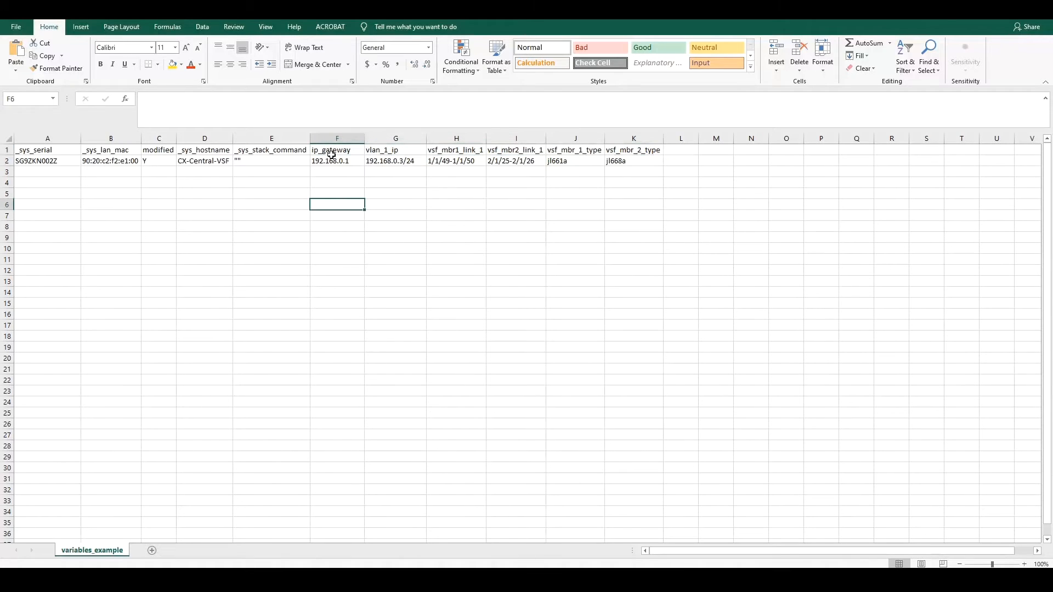
left_click(394, 152)
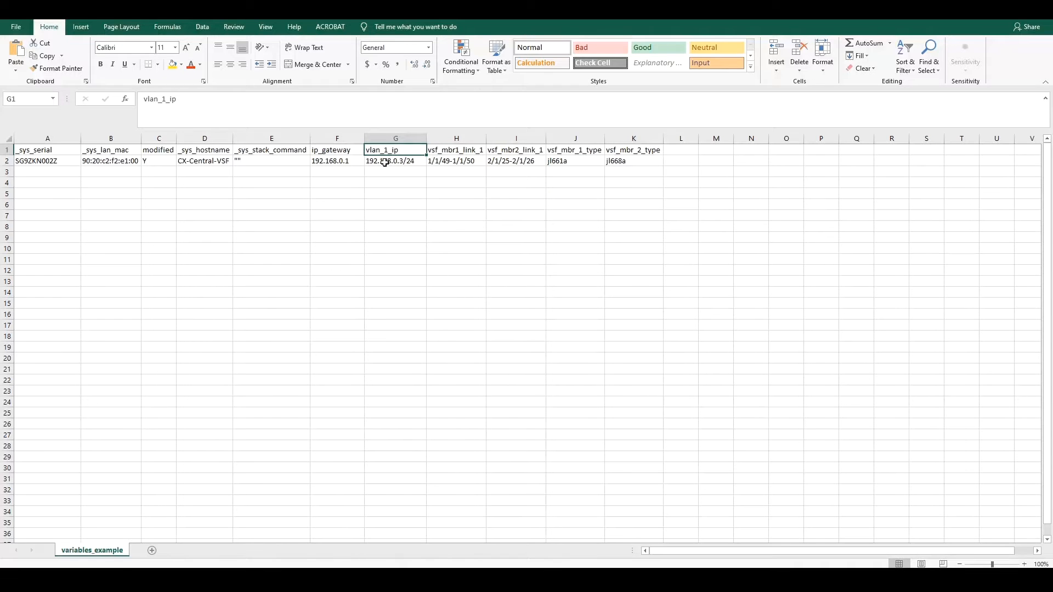
left_click(385, 162)
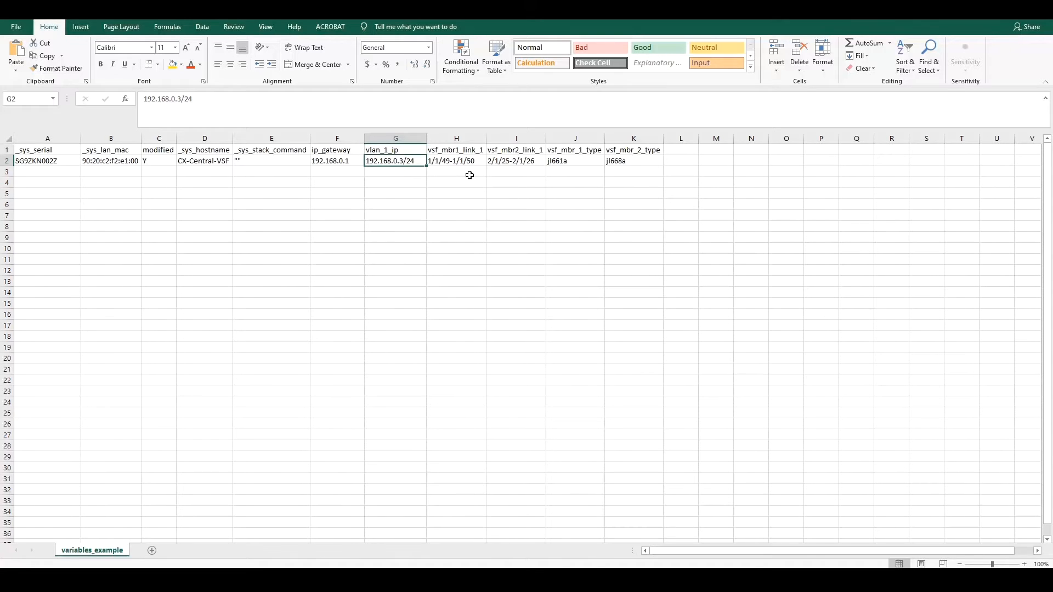
left_click(459, 160)
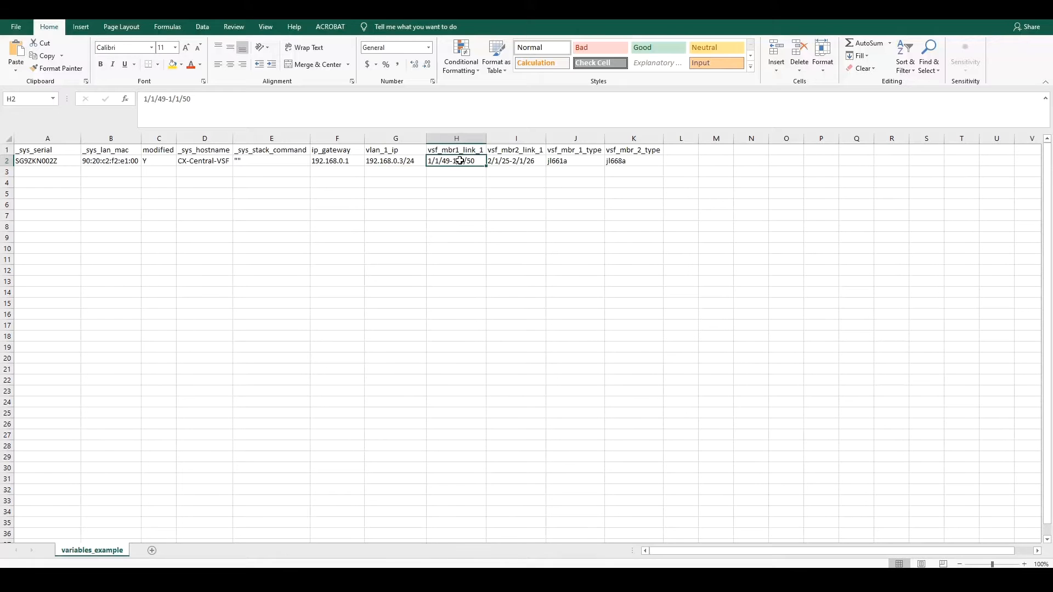
left_click(571, 161)
left_click(611, 160)
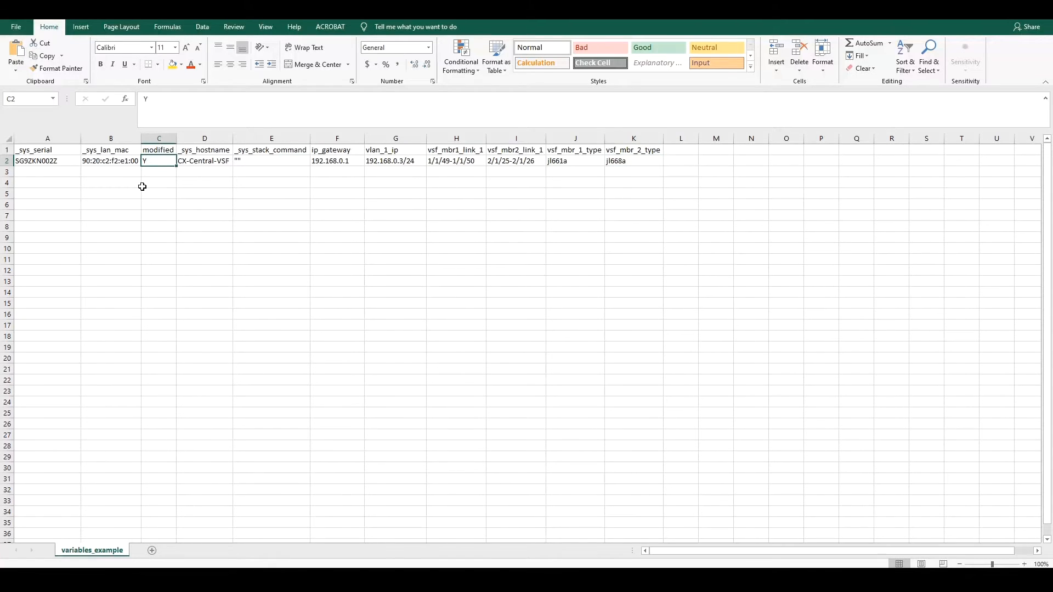
Review the variables_example headers: the empty _sys_stack_command and custom variables F1:K1.
left_click(45, 152)
left_click(90, 153)
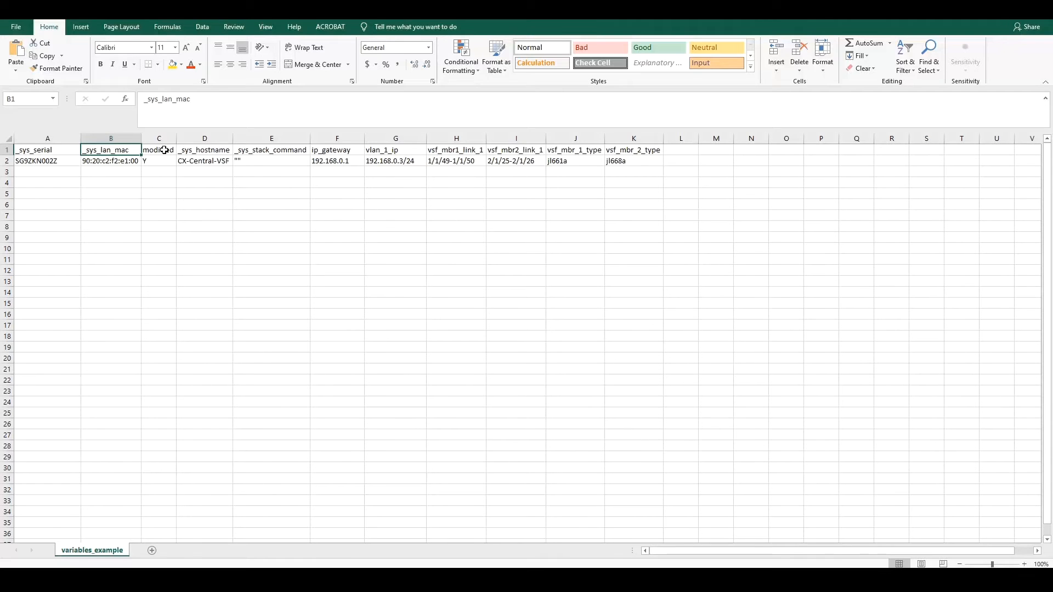
left_click(260, 159)
left_click(255, 153)
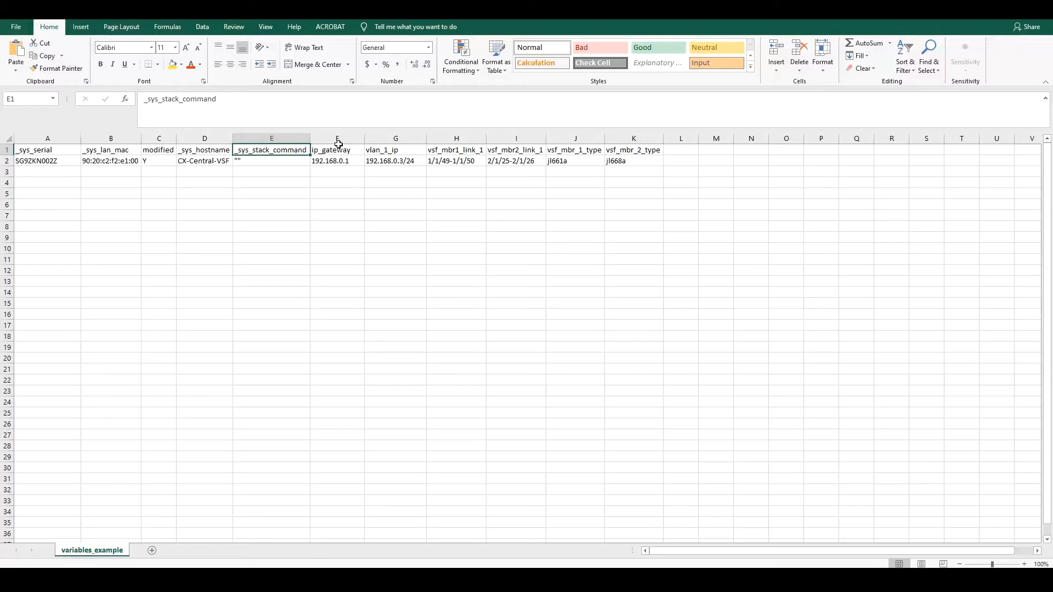
left_click_drag(337, 150, 628, 156)
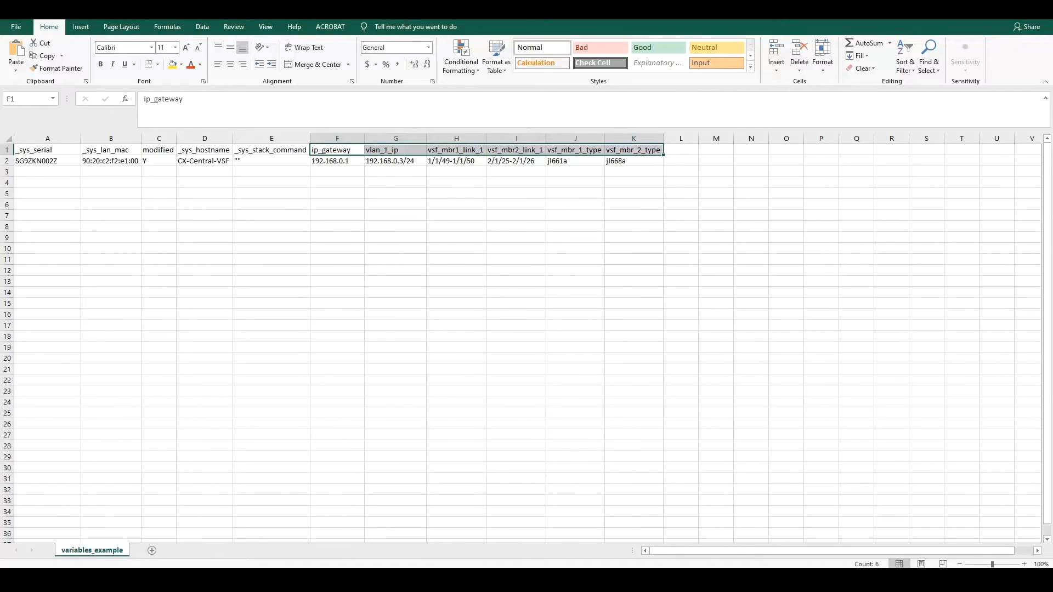
key("alt+Tab")
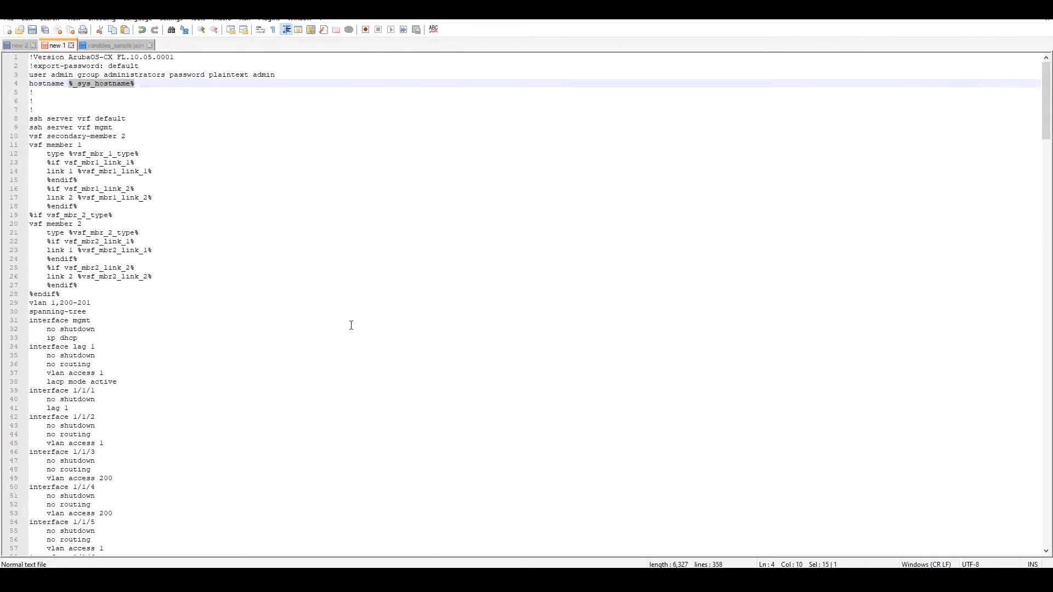
Review the four variable entries in variables_sample.json in Notepad++.
left_click(111, 44)
left_click_drag(200, 103, 38, 67)
left_click(198, 114)
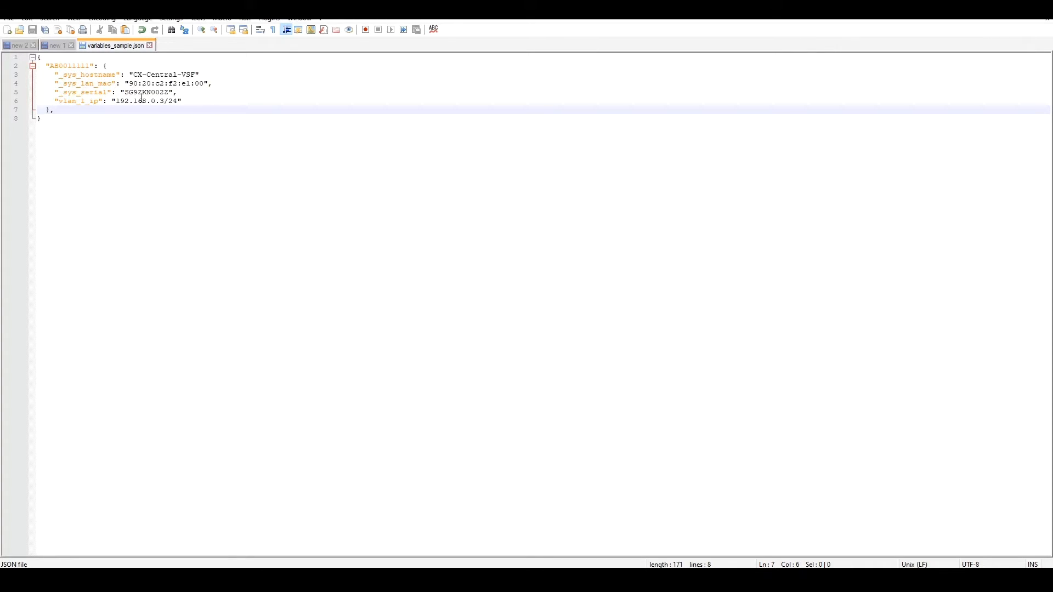
left_click_drag(183, 102, 46, 75)
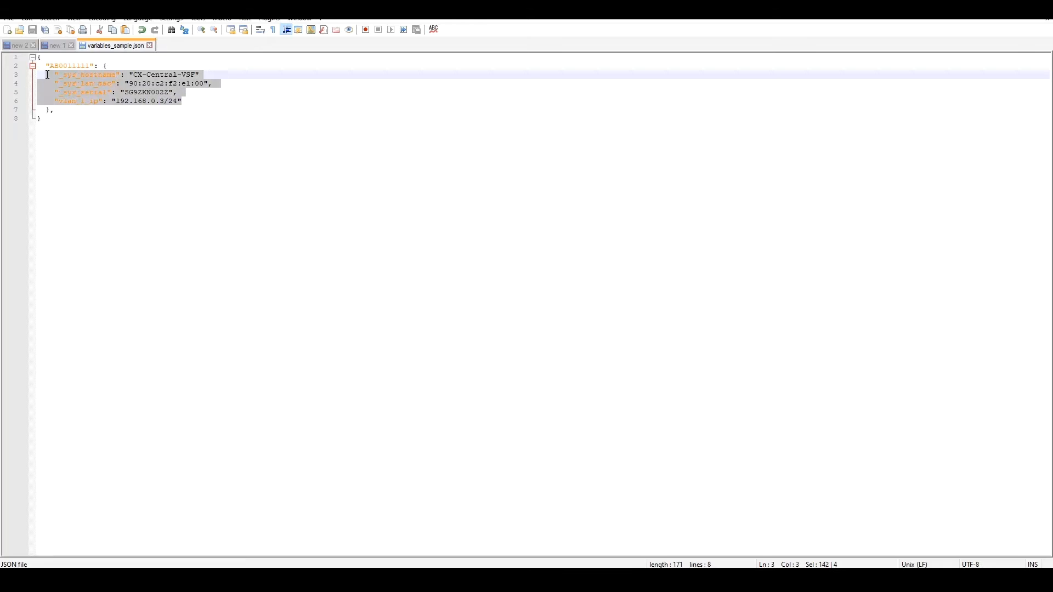
left_click(234, 111)
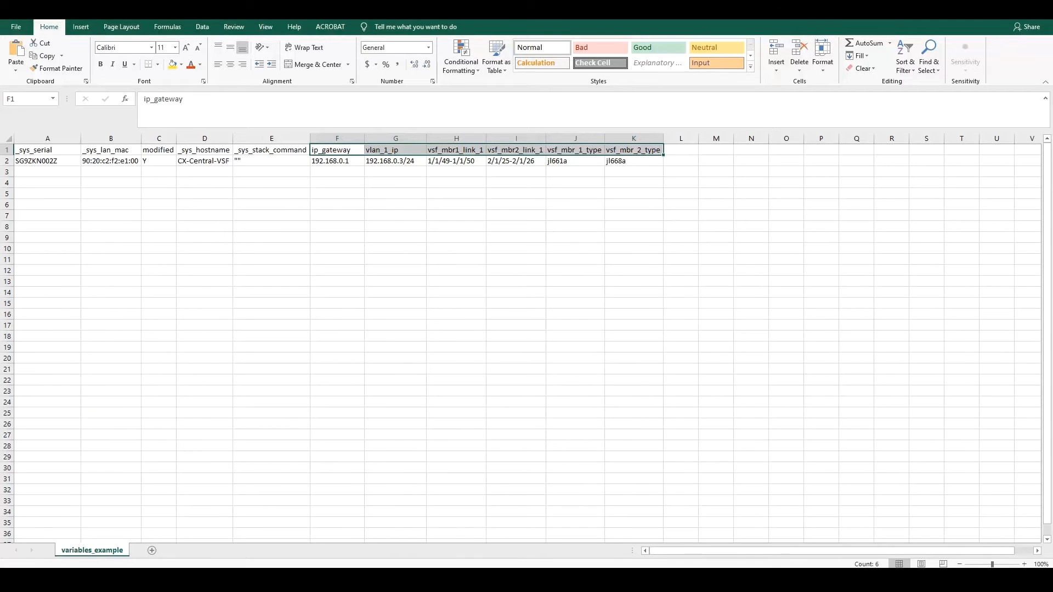
Upload variables_example.csv as the 6300-VSF group's variables file.
left_click(190, 579)
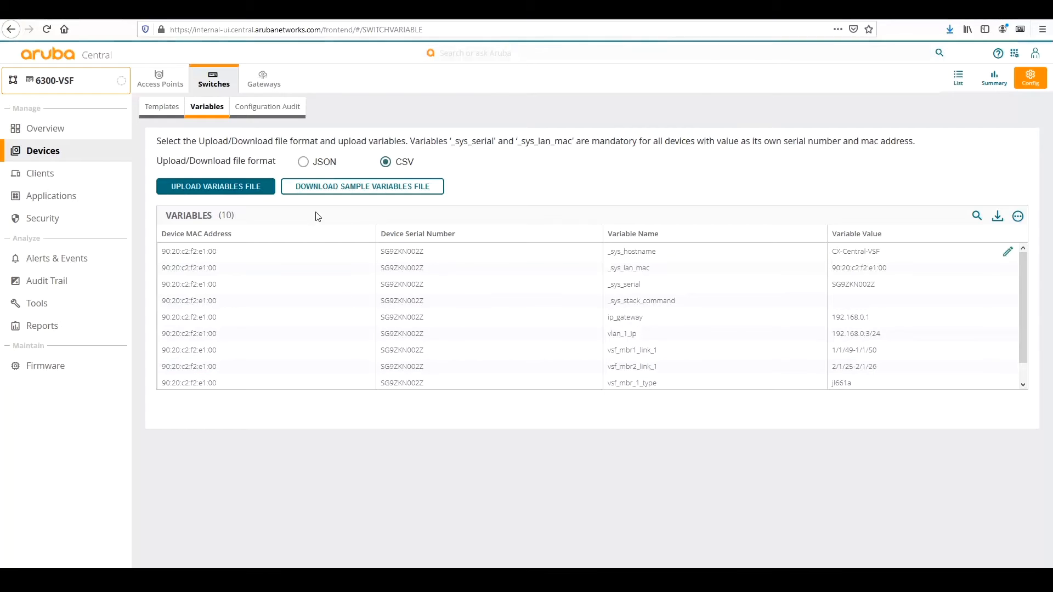
left_click(231, 190)
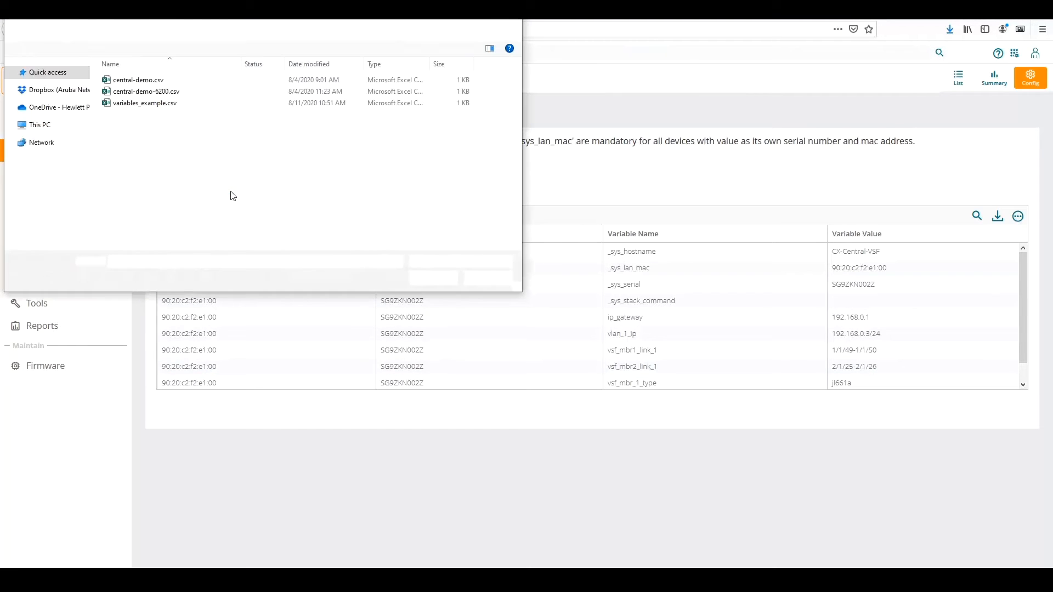
left_click(152, 108)
key("Return")
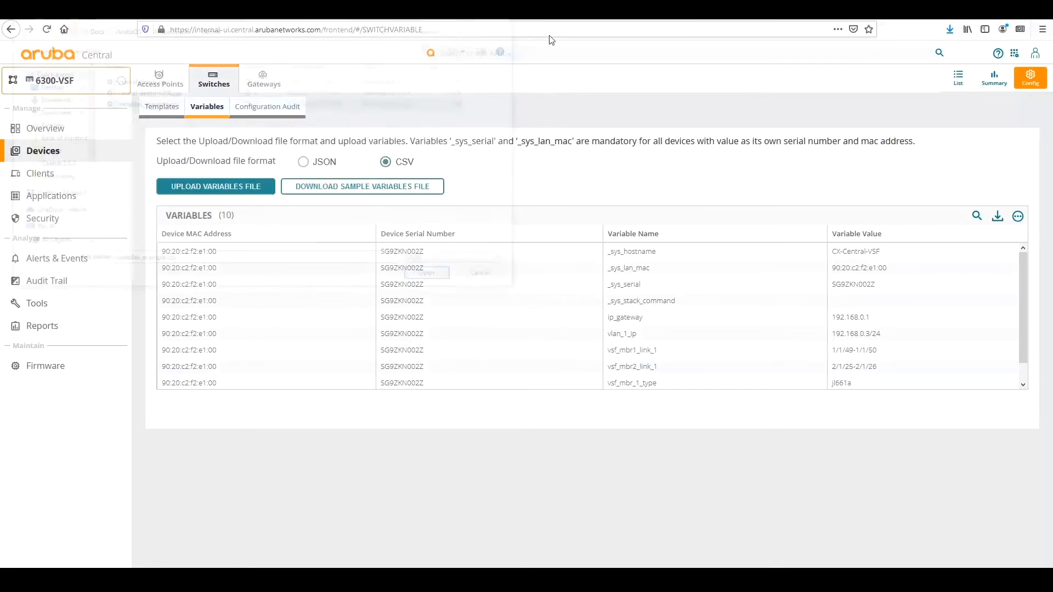
scroll(862, 281, "down", 1)
scroll(848, 286, "up", 1)
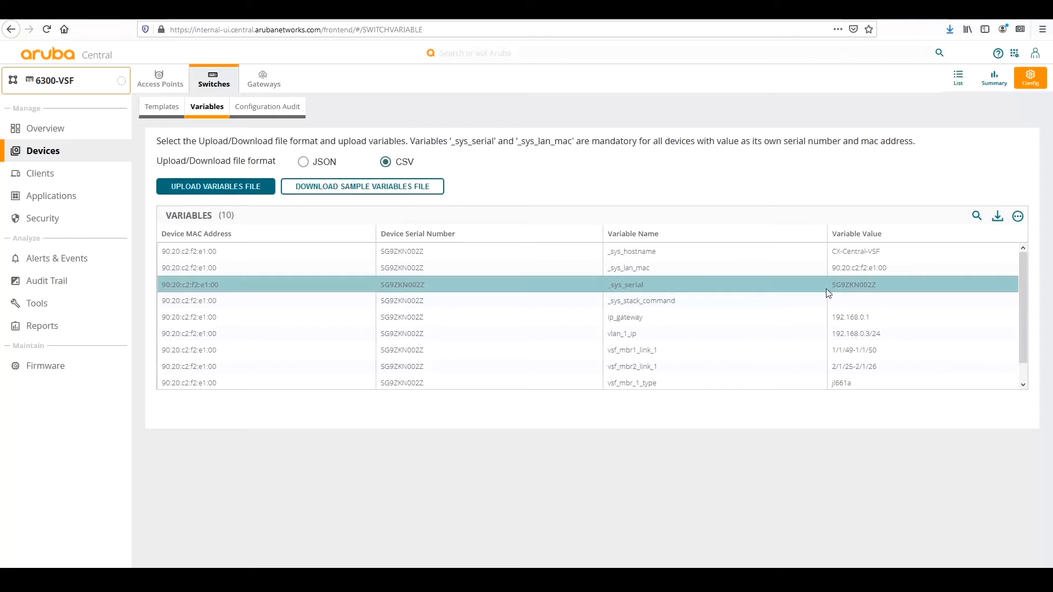
scroll(555, 285, "down", 1)
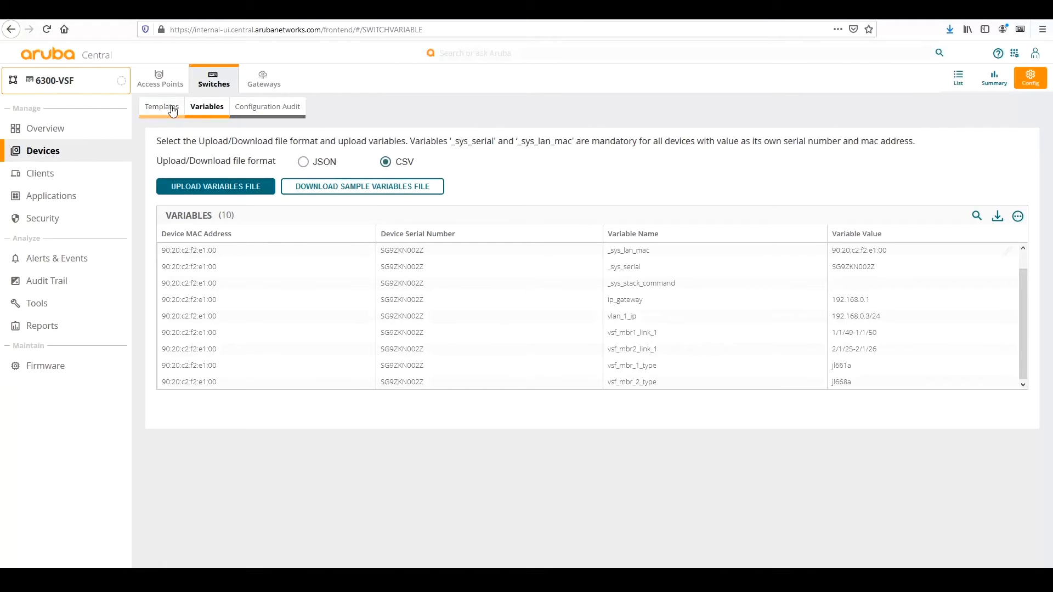
Start adding a new switch template named 6300-VSF.
left_click(155, 106)
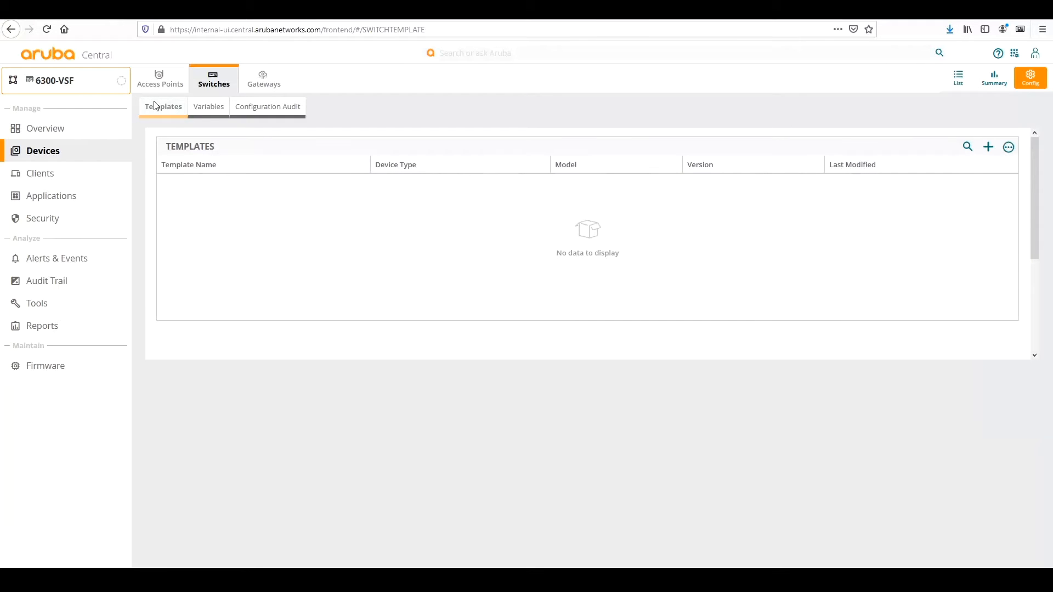
left_click(987, 148)
left_click(416, 262)
type("6300-VSF")
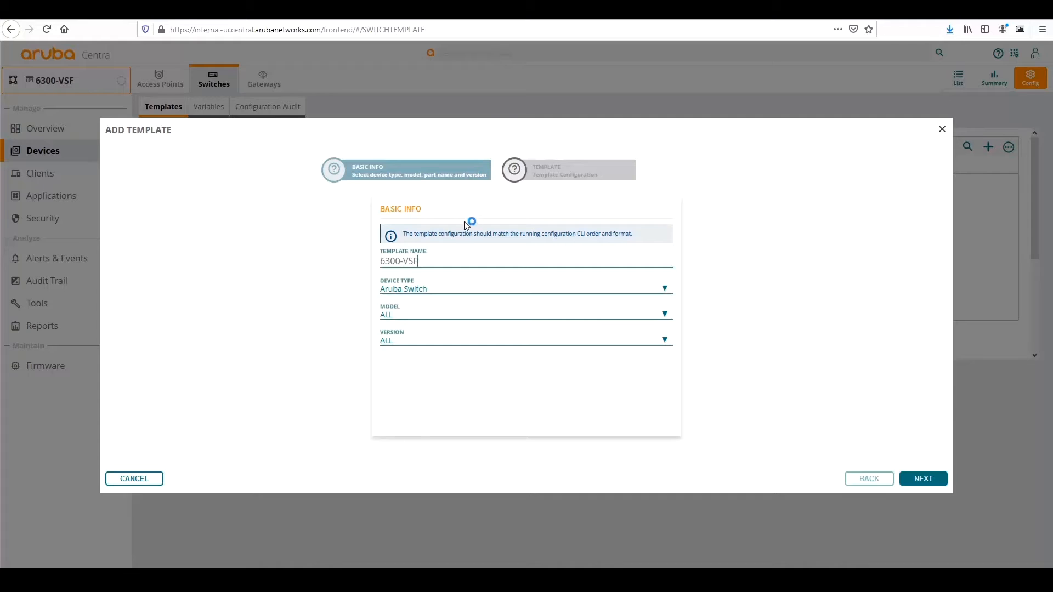
Set device type Aruba CX, model 6300, part name (ALL), version ALL.
left_click(419, 295)
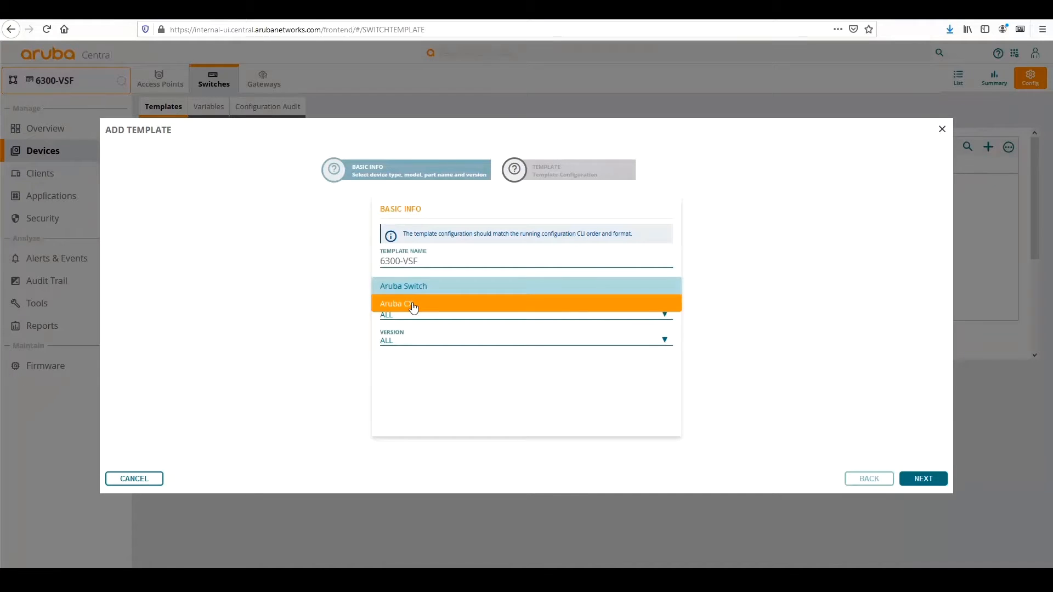
left_click(413, 306)
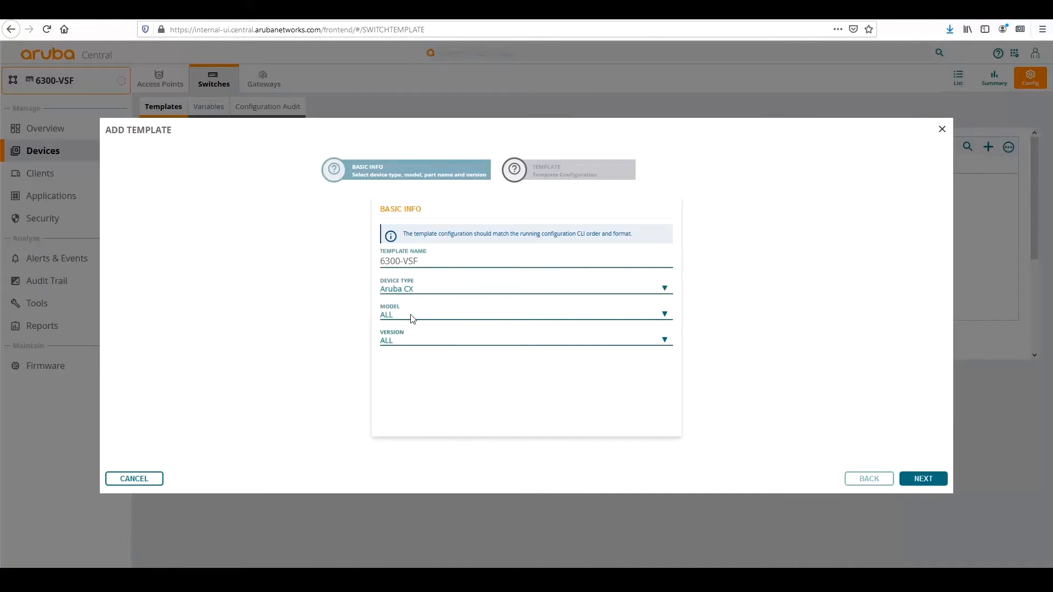
left_click(413, 317)
left_click(387, 216)
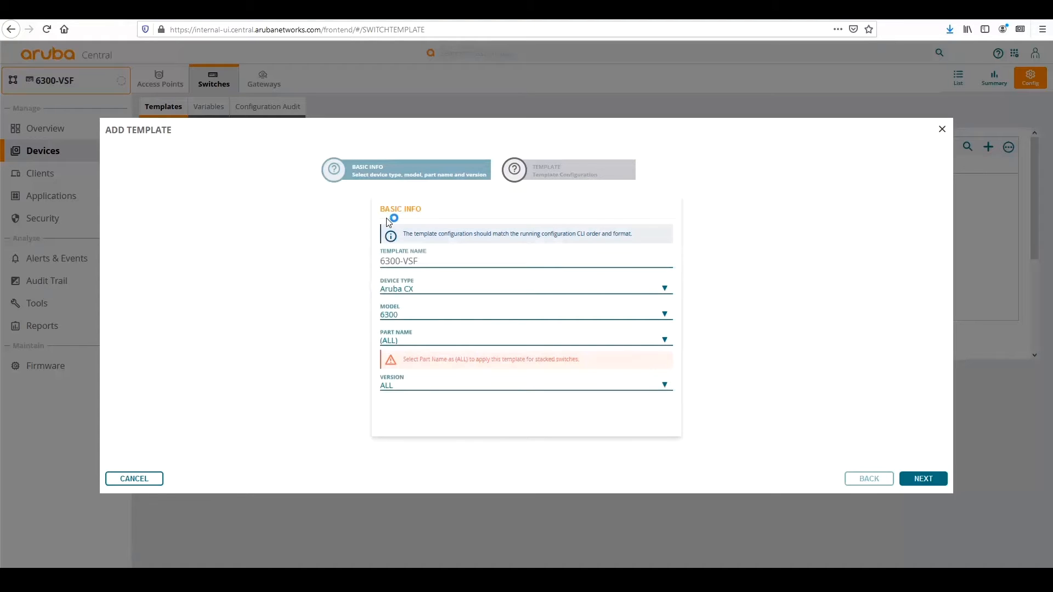
left_click(394, 343)
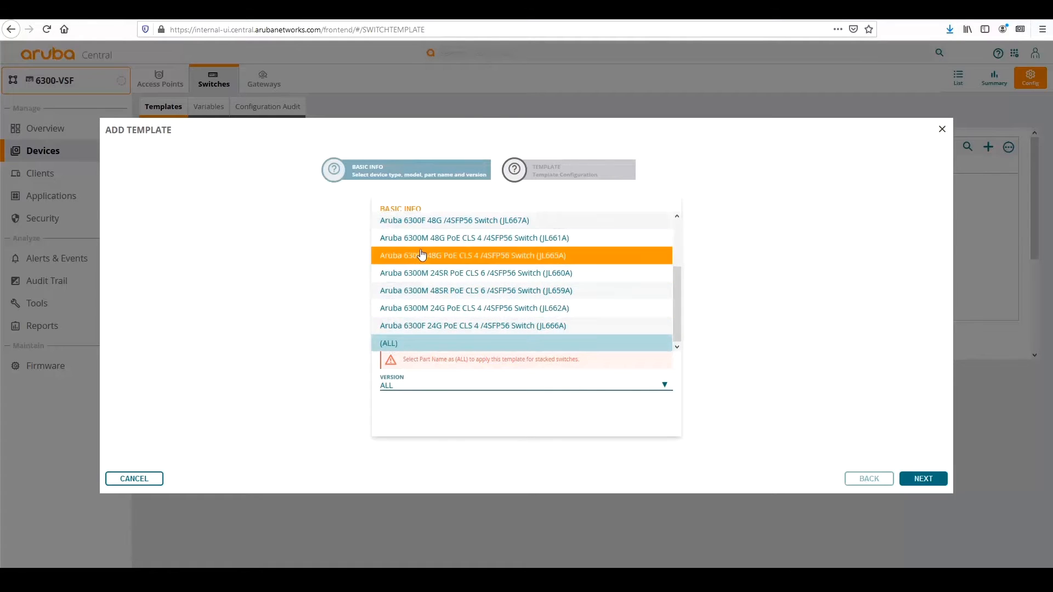
left_click(384, 344)
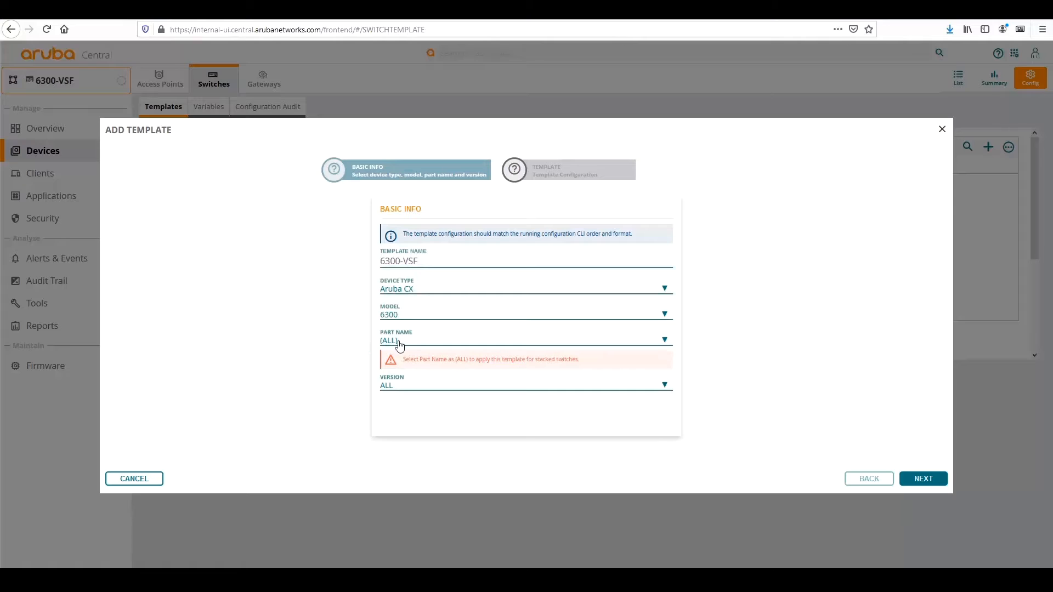
left_click(384, 387)
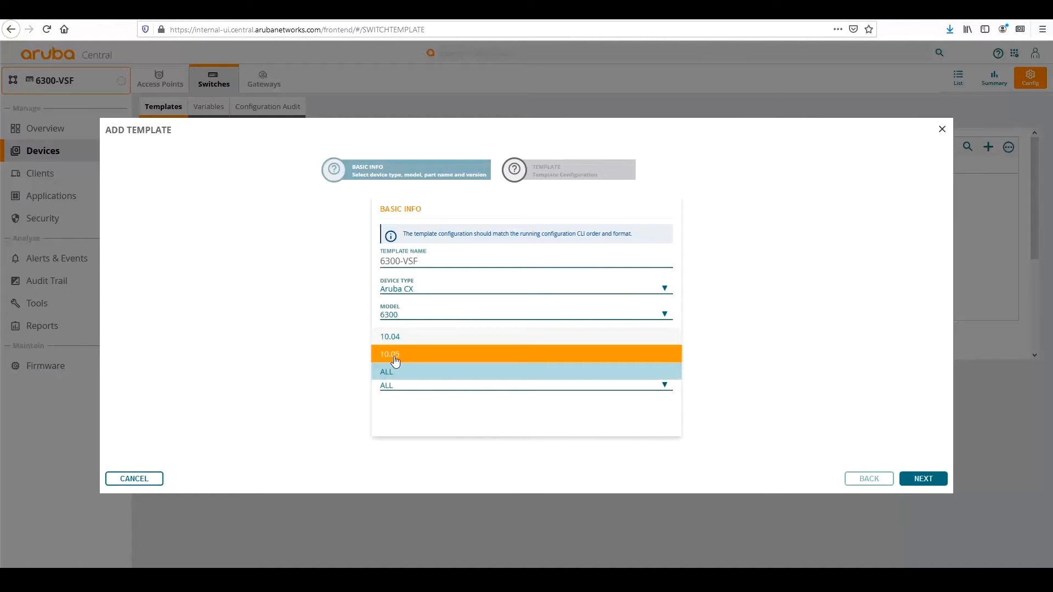
Keep version ALL and advance to the empty template configuration step.
left_click(299, 373)
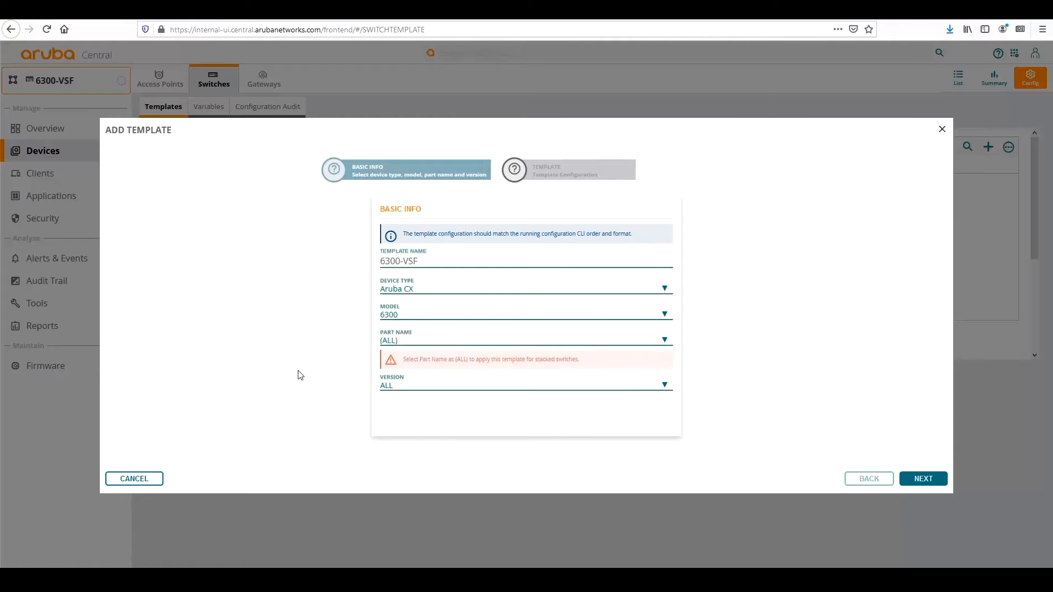
left_click(922, 479)
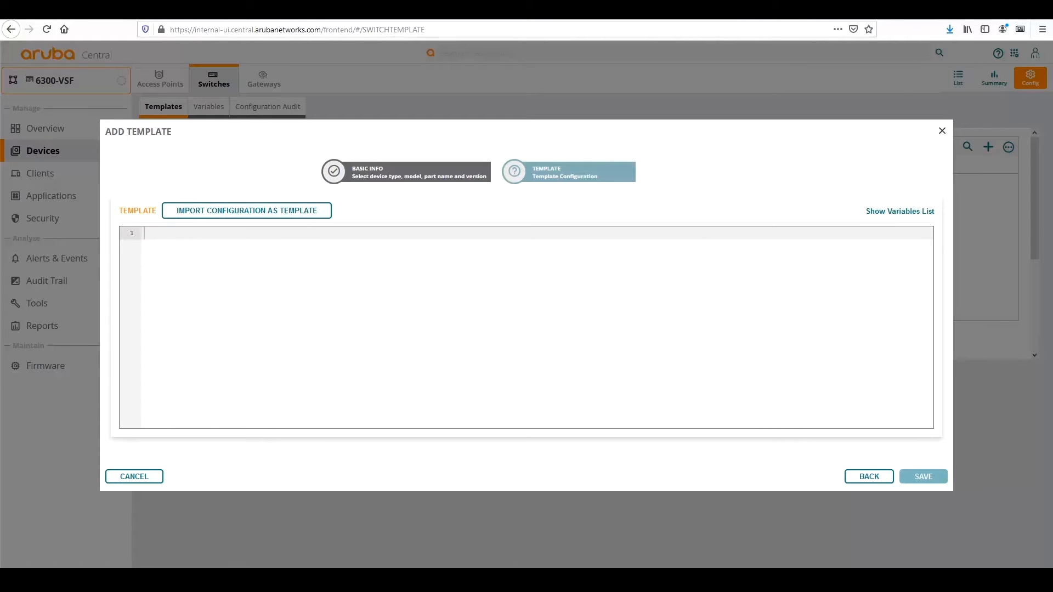
left_click(507, 579)
Select and copy the entire 358-line AOS-CX config template in Notepad++.
left_click(64, 44)
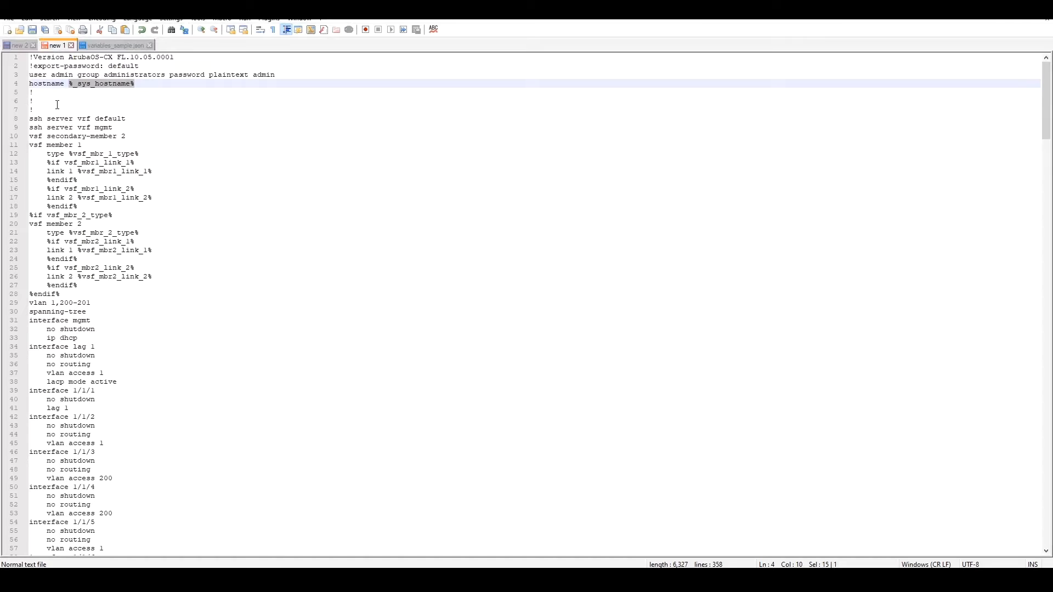
left_click(31, 57)
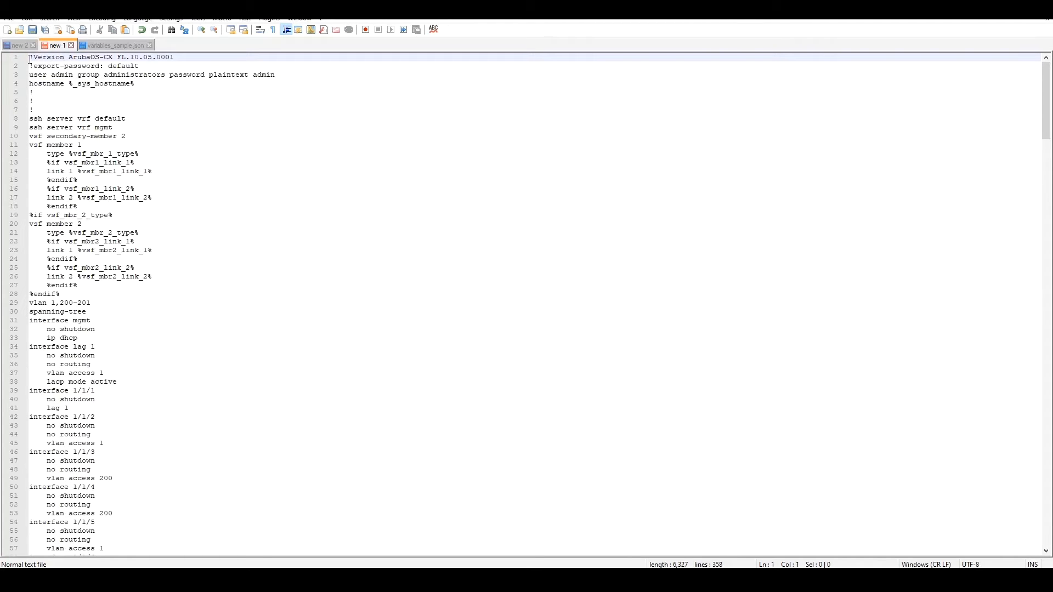
key("ctrl+a")
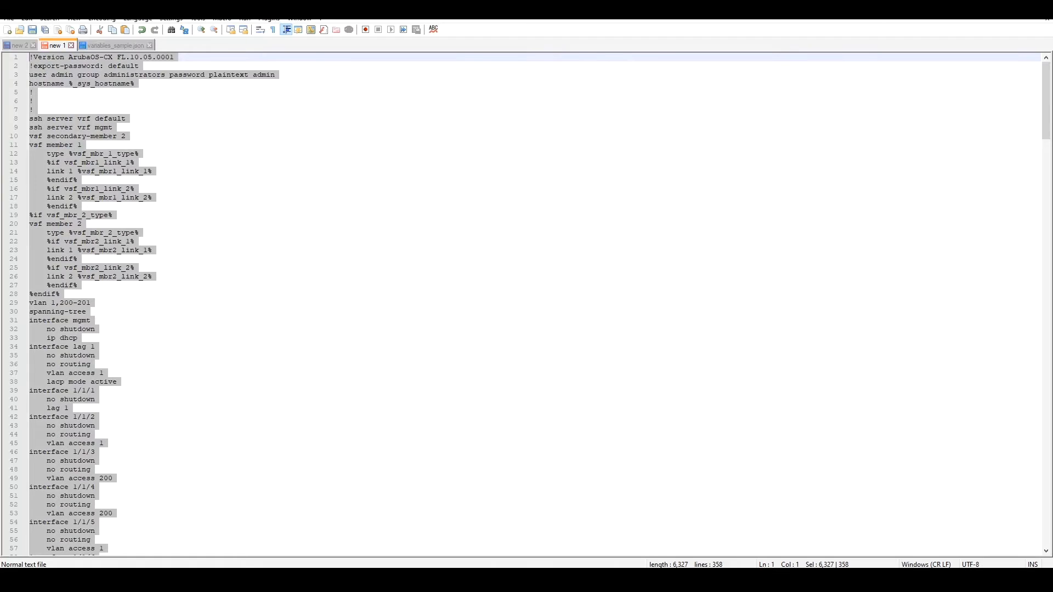
key("alt+Tab")
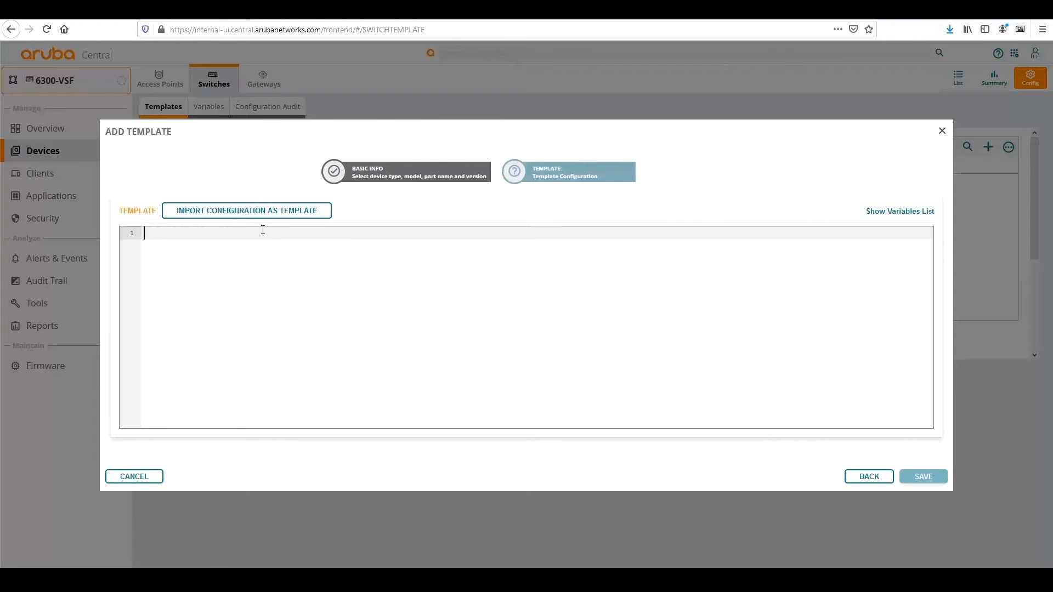
Paste the AOS-CX 10.05 config into the template editor and check its %_sys_hostname% variable.
key("ctrl+v")
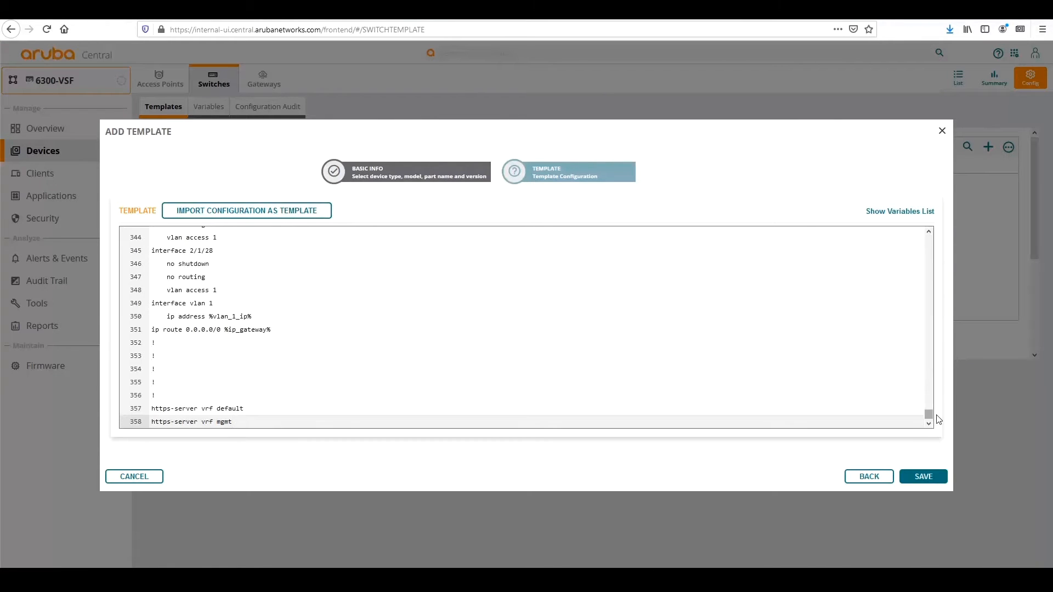
left_click_drag(928, 416, 915, 236)
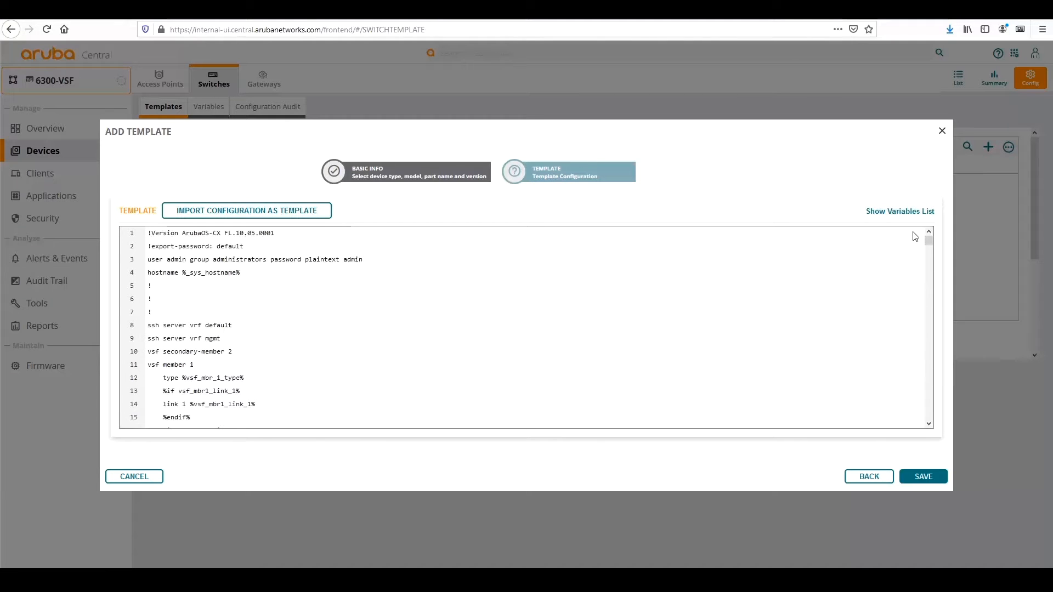
scroll(173, 310, "down", 2)
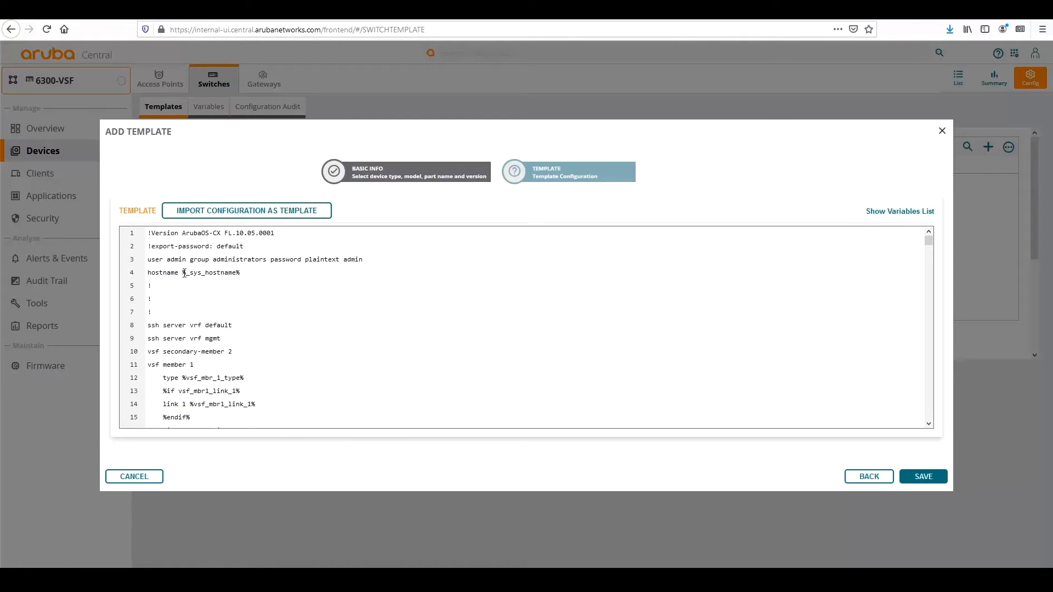
left_click_drag(182, 273, 241, 272)
key("ctrl+c")
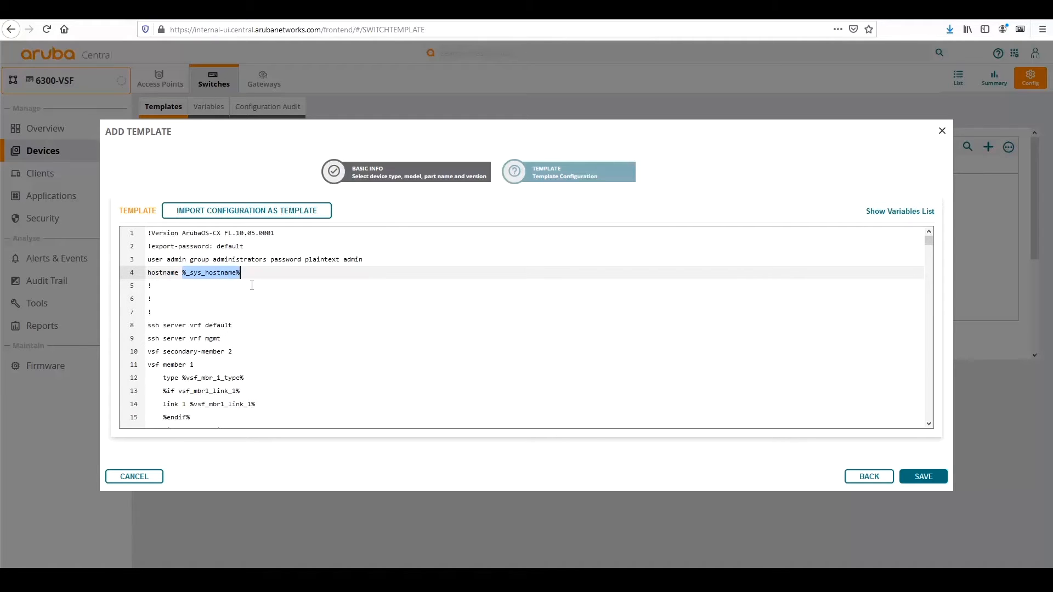
scroll(252, 285, "down", 2)
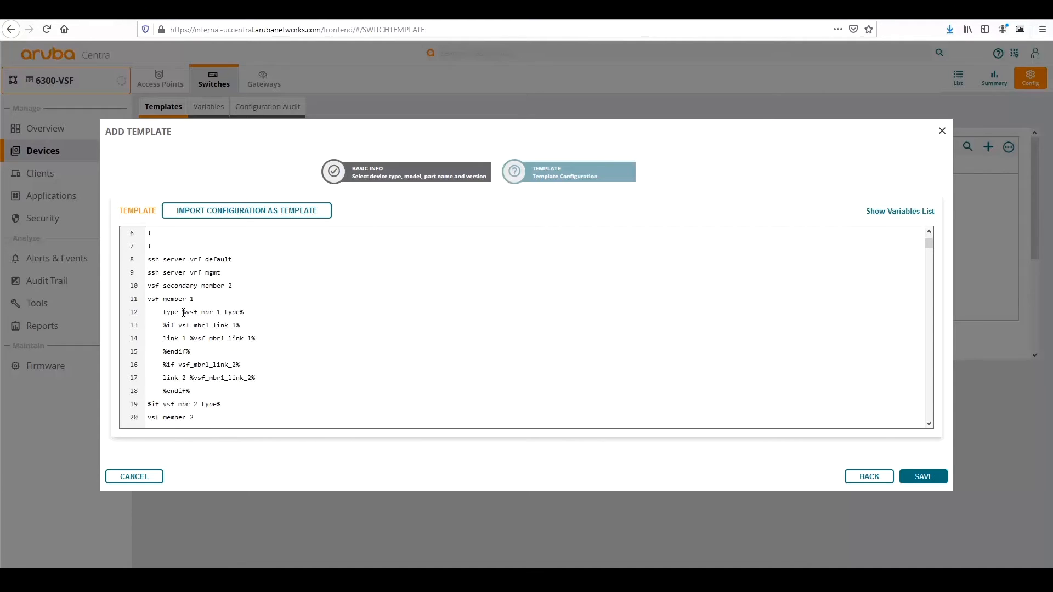
double_click(226, 315)
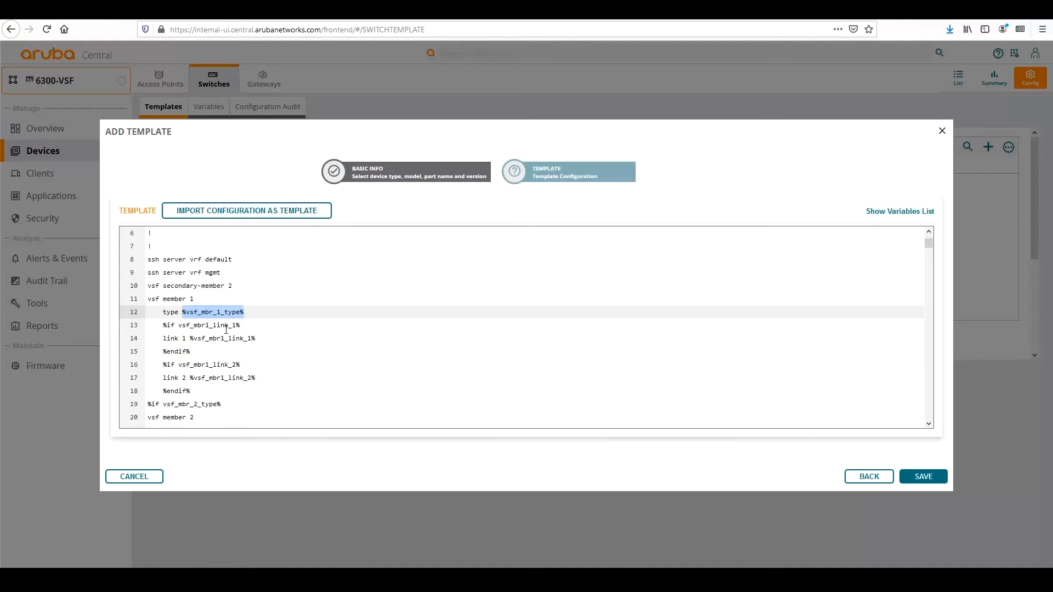
left_click_drag(162, 338, 262, 338)
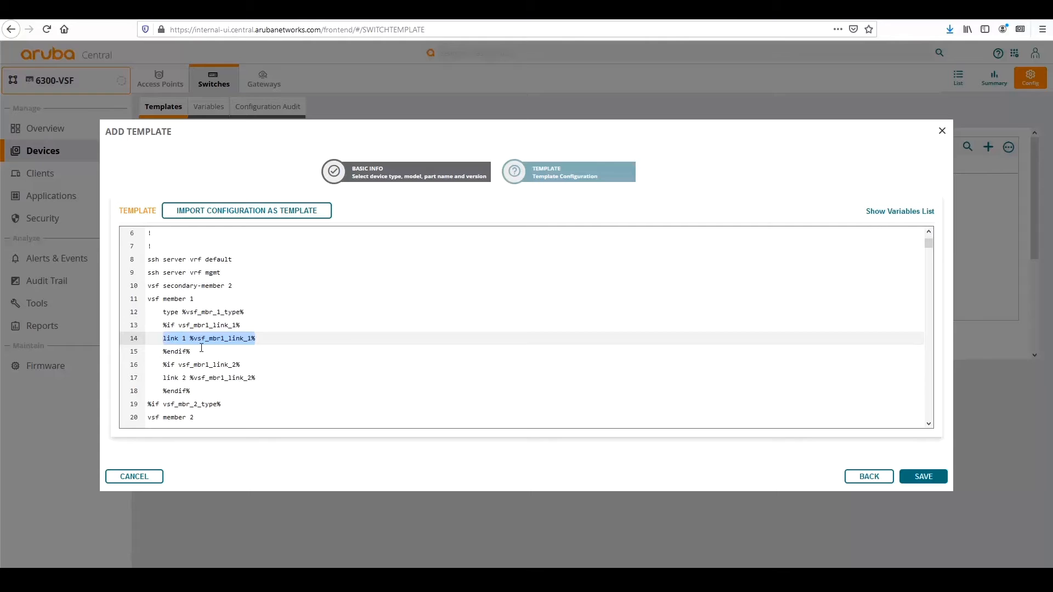
left_click_drag(159, 365, 241, 364)
left_click_drag(163, 377, 256, 378)
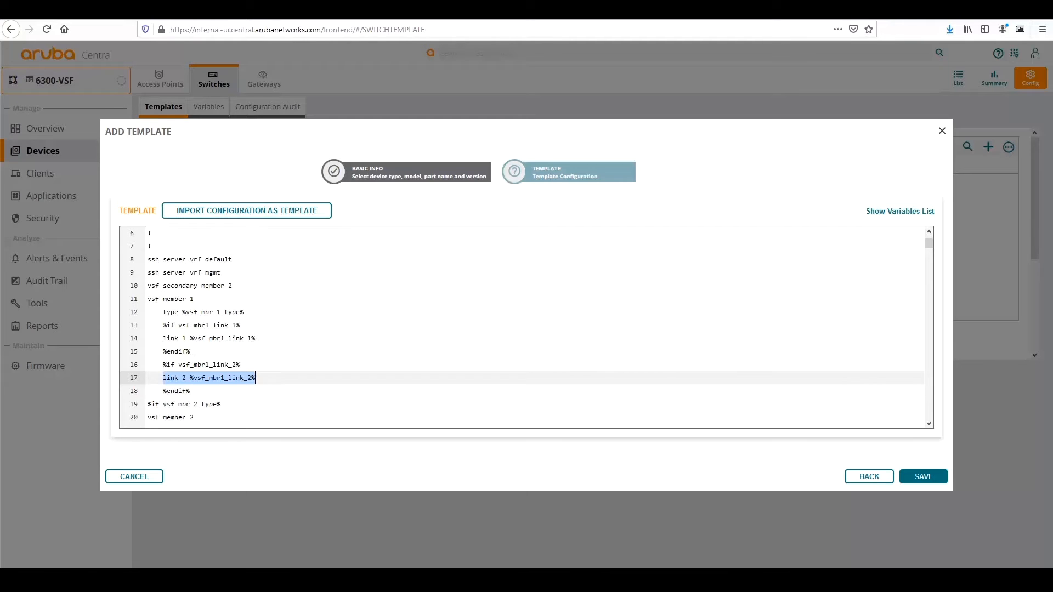
left_click_drag(194, 357, 149, 316)
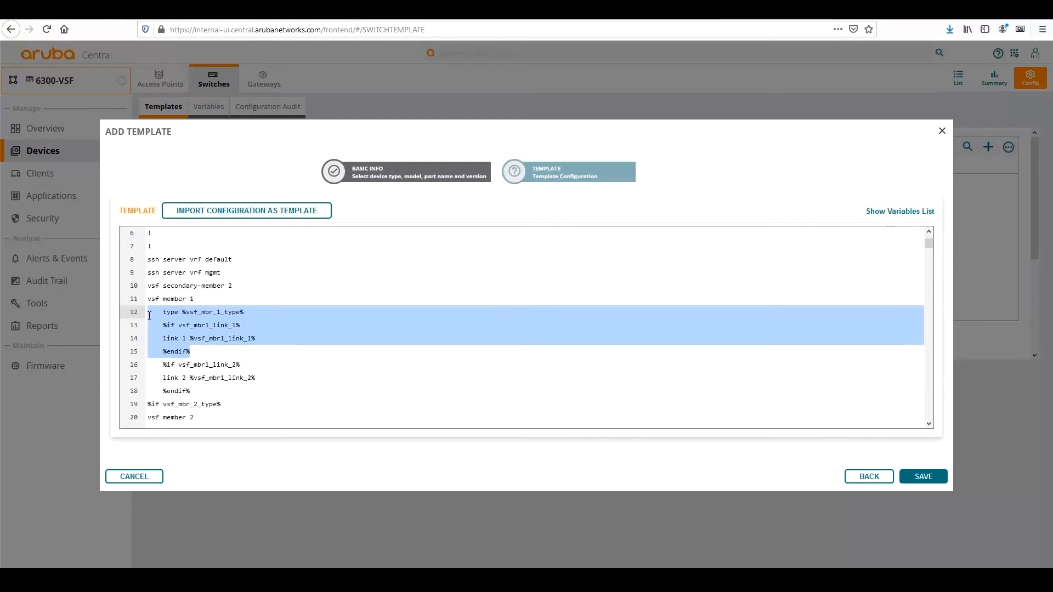
scroll(225, 315, "down", 3)
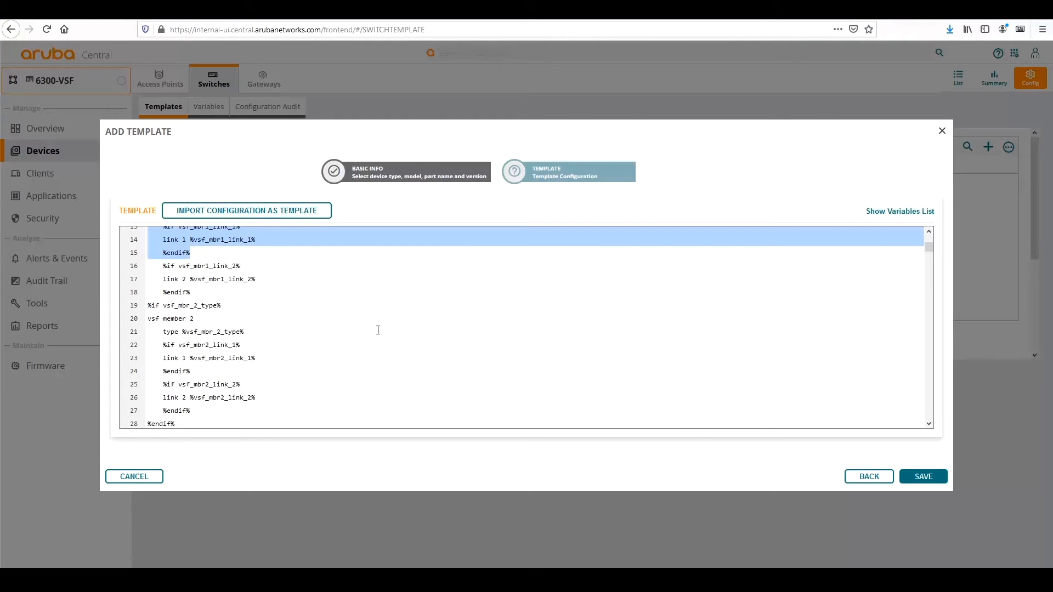
scroll(378, 330, "down", 4)
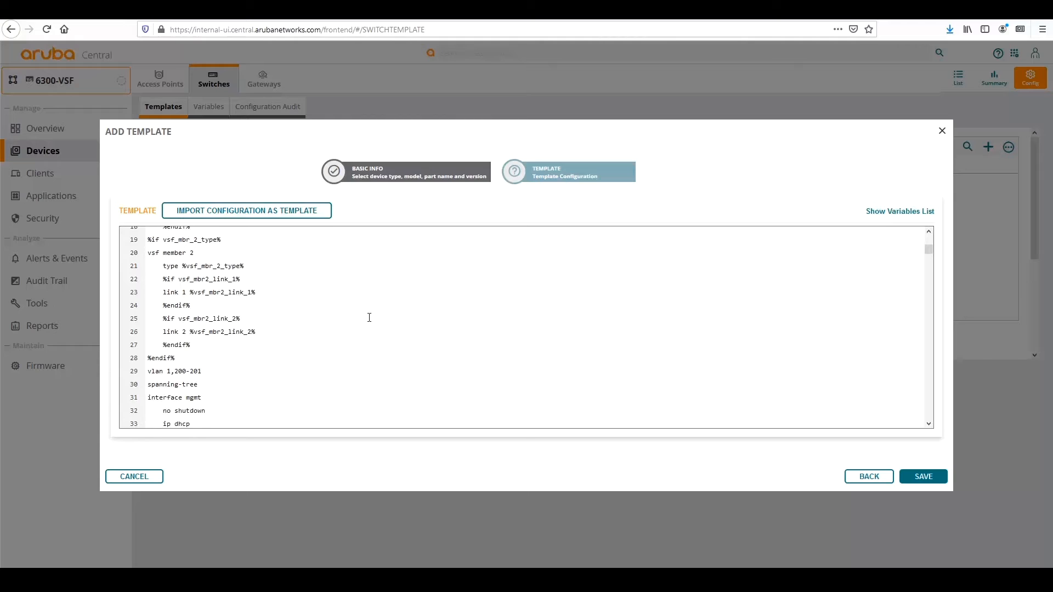
scroll(365, 312, "down", 2)
scroll(365, 312, "up", 4)
Save the new 6300-VSF template, review the Configuration Audit overview, then return to the templates list.
left_click(912, 477)
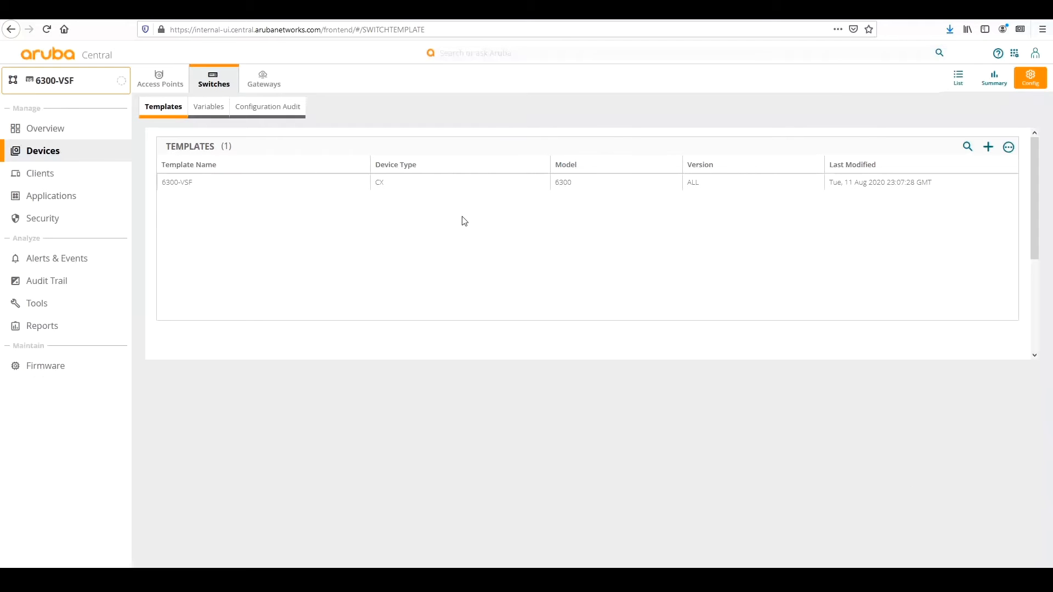
mouse_move(449, 187)
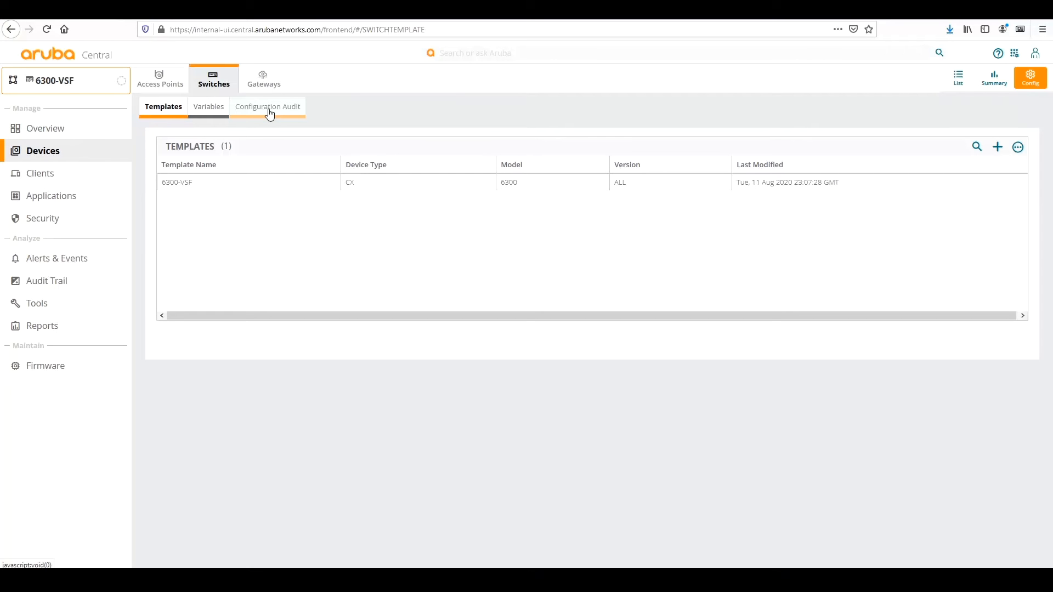
left_click(186, 185)
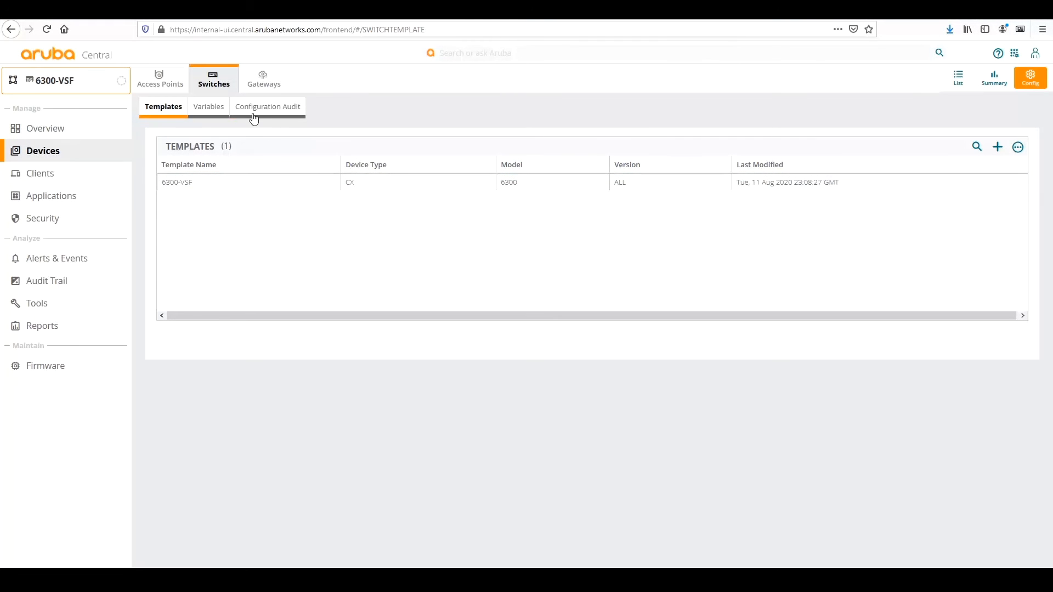
left_click(253, 113)
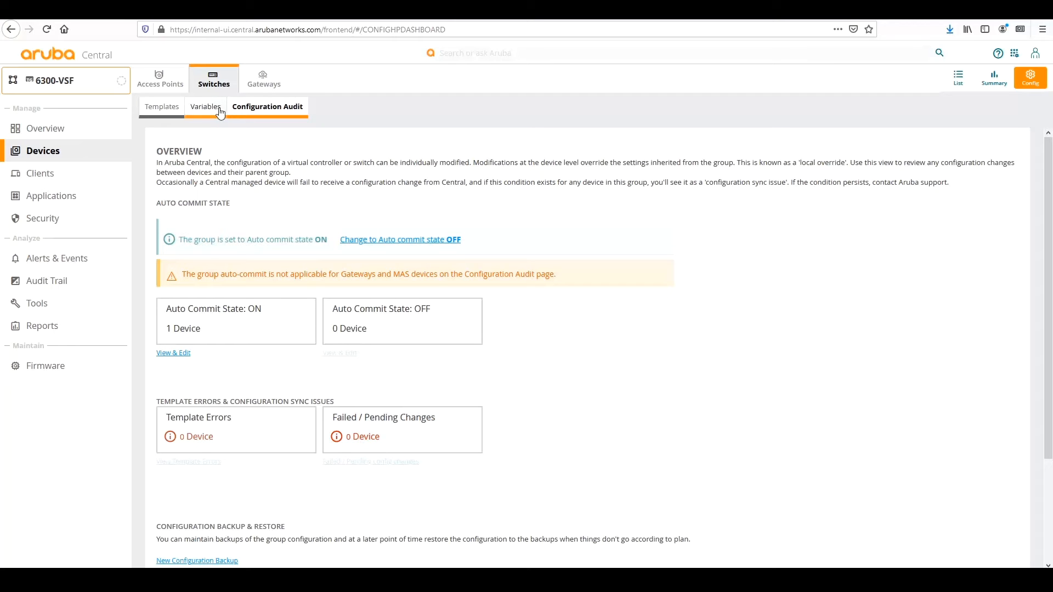
left_click(168, 110)
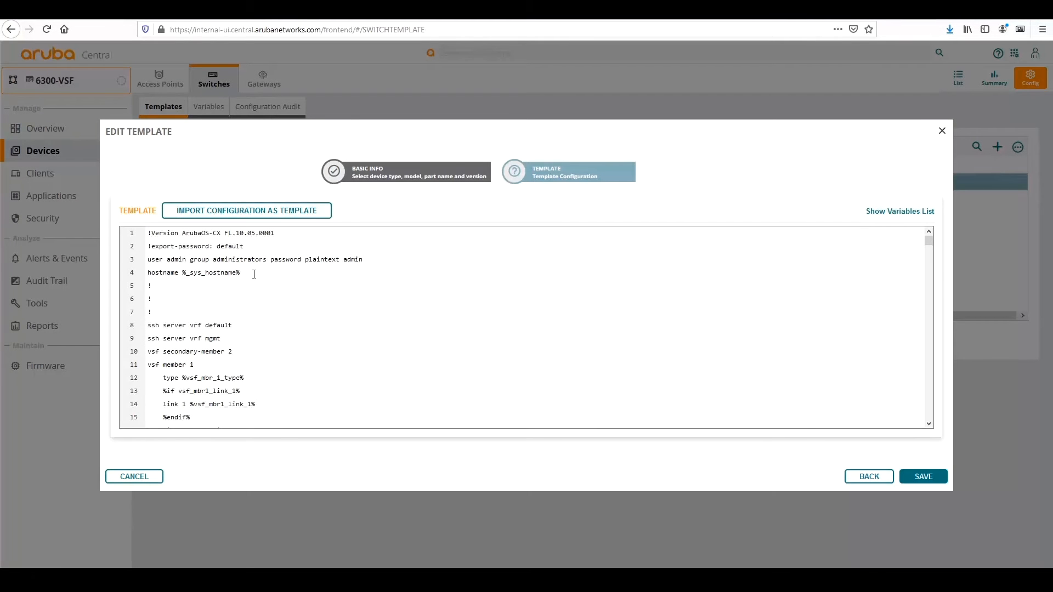
Change line 4 to 'hostname %_sys_hostname' without the trailing % and save the template.
left_click(240, 274)
left_click_drag(239, 274, 187, 274)
key("ctrl+v")
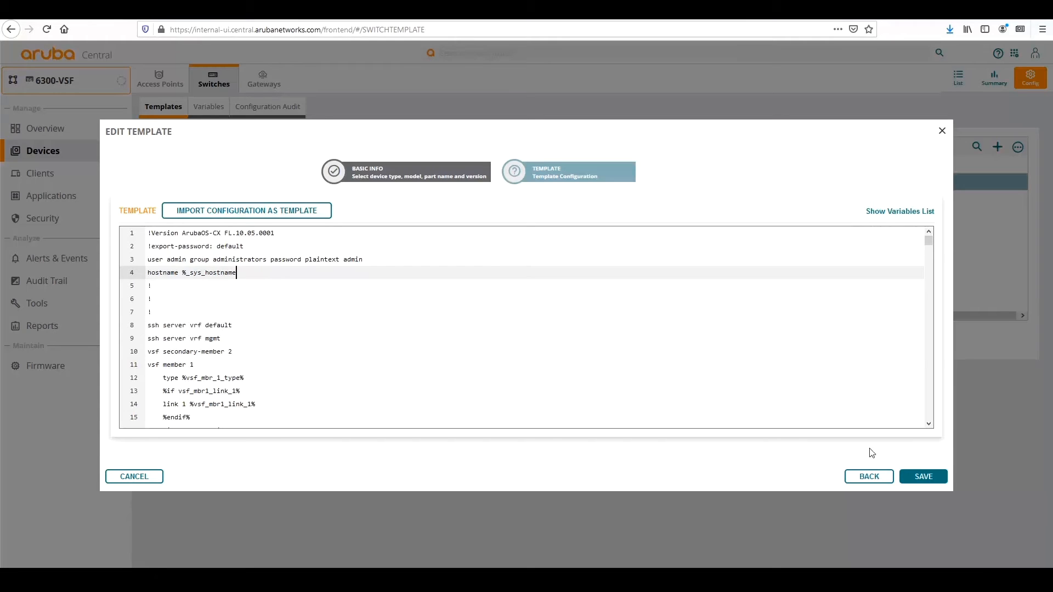
left_click(912, 478)
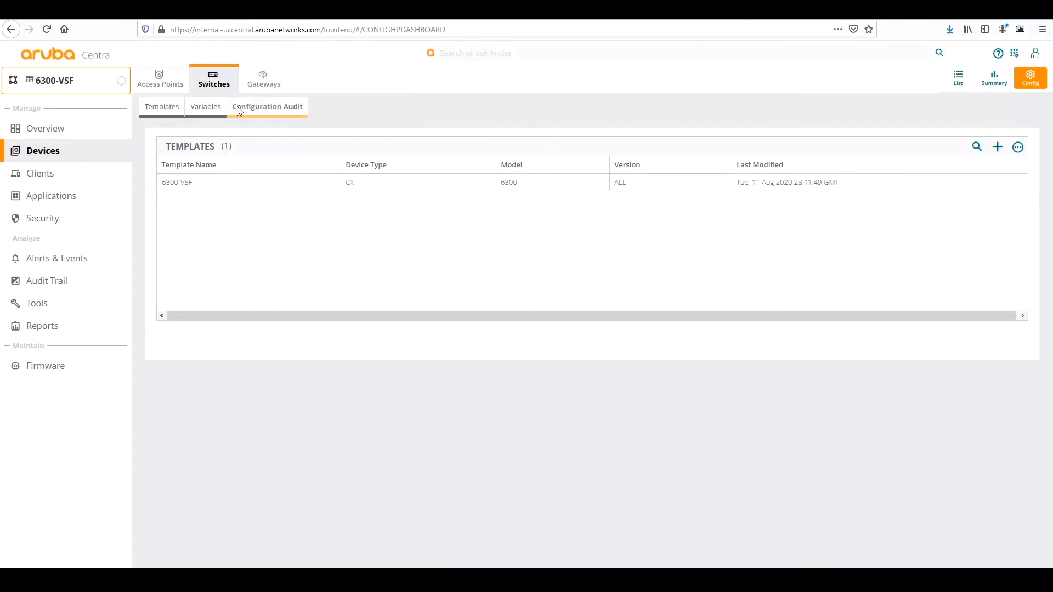
Refresh the Configuration Audit and list the 1 device with failed or pending config changes.
left_click(251, 111)
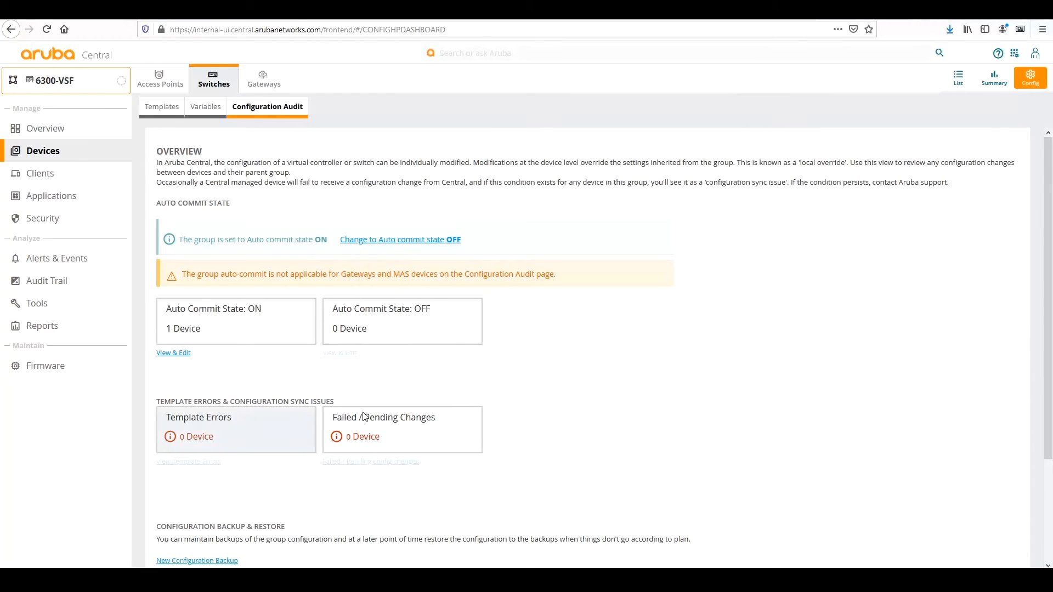
left_click(46, 29)
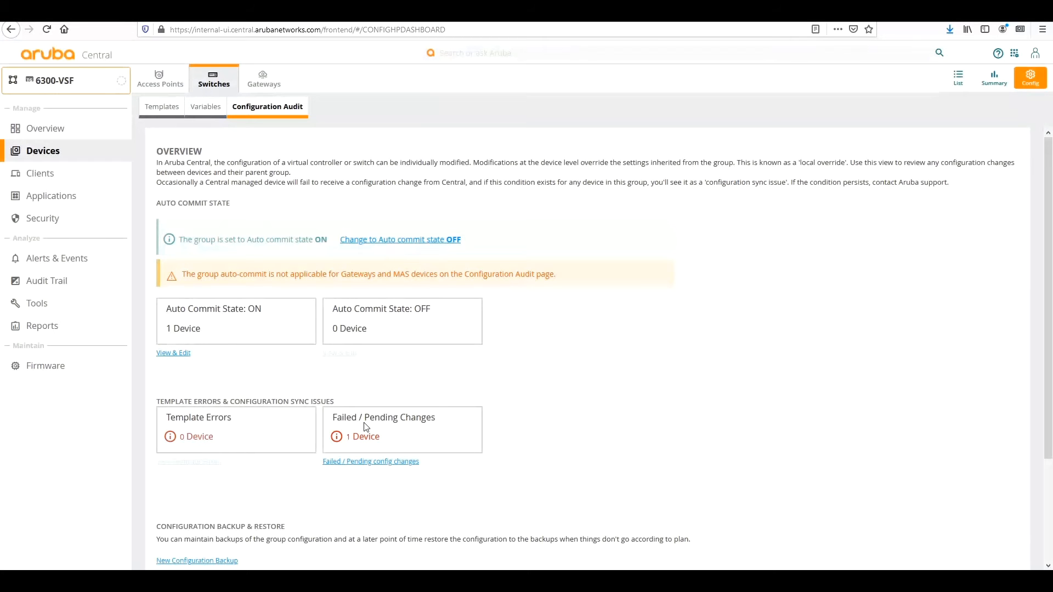
left_click(367, 463)
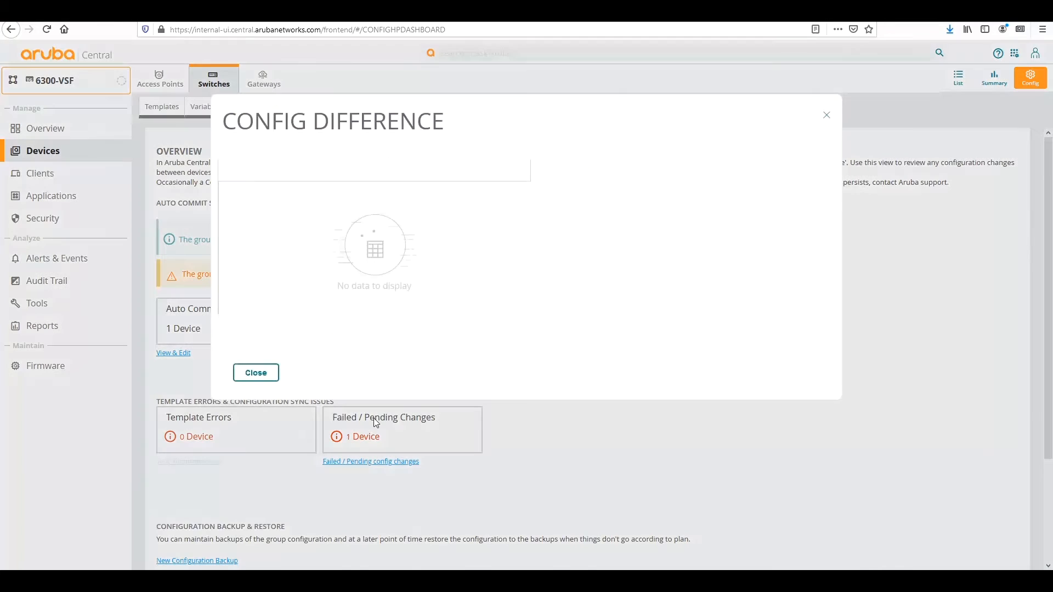
Inspect CX-Central-VSF's config difference, highlighting the invalid-hostname error, then close it.
left_click(422, 219)
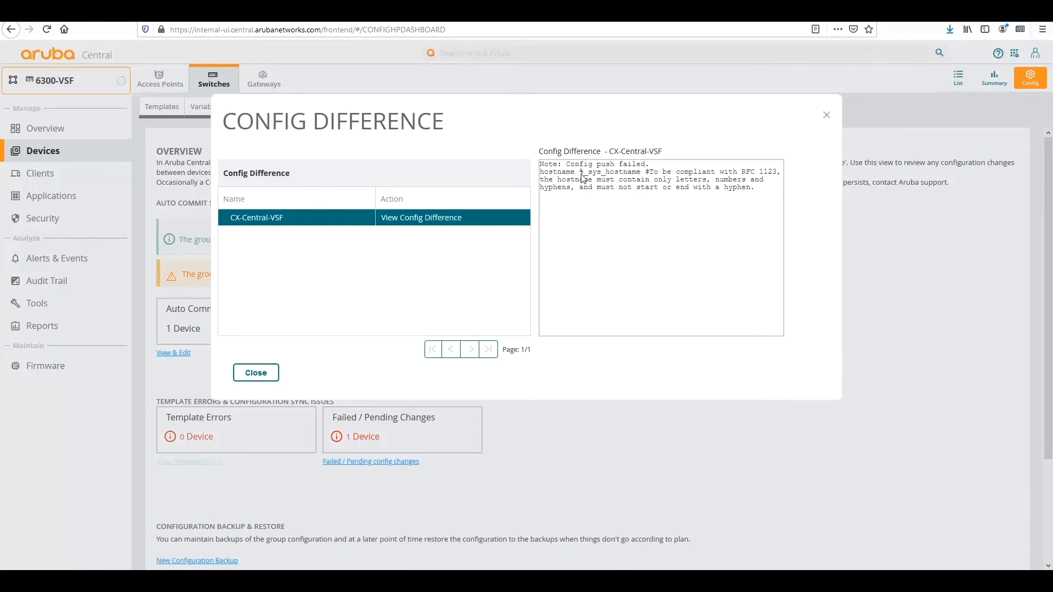
left_click_drag(580, 172, 719, 177)
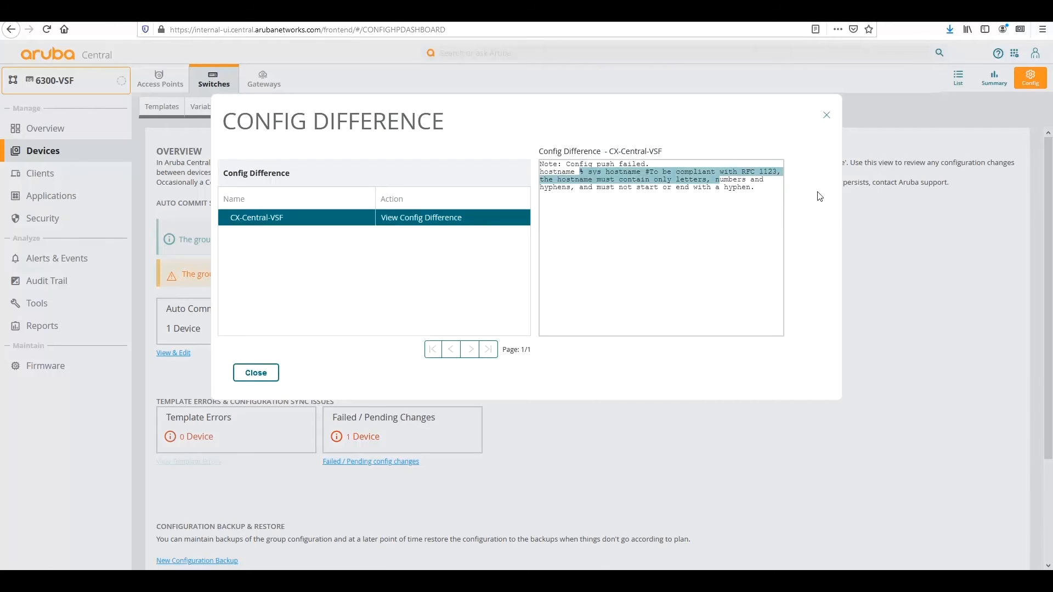
left_click(828, 118)
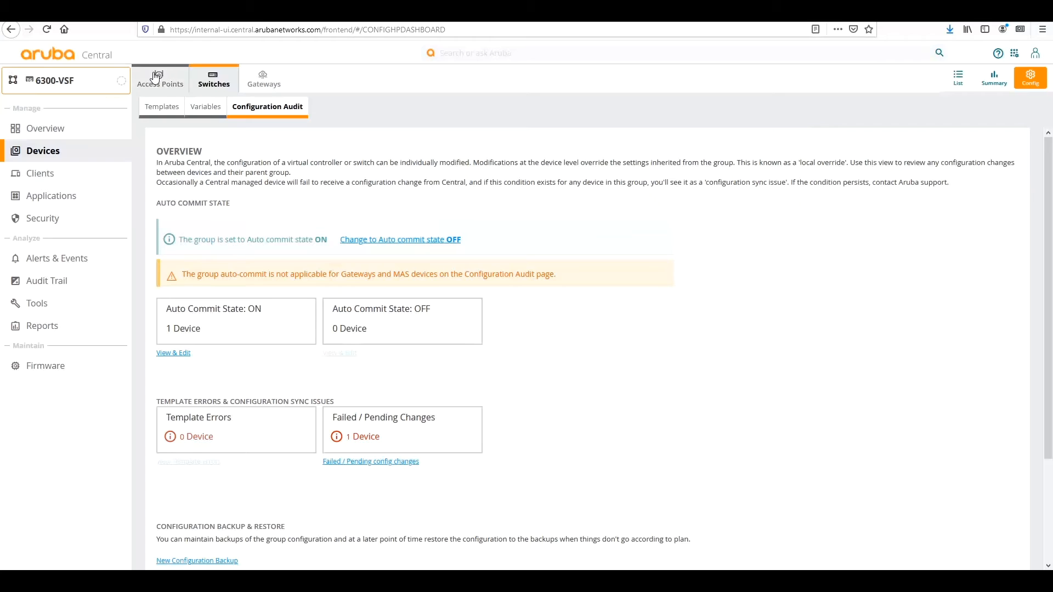
Reopen 6300-VSF, restore the hostname to %_sys_hostname% by adding the closing %, and save.
left_click(159, 107)
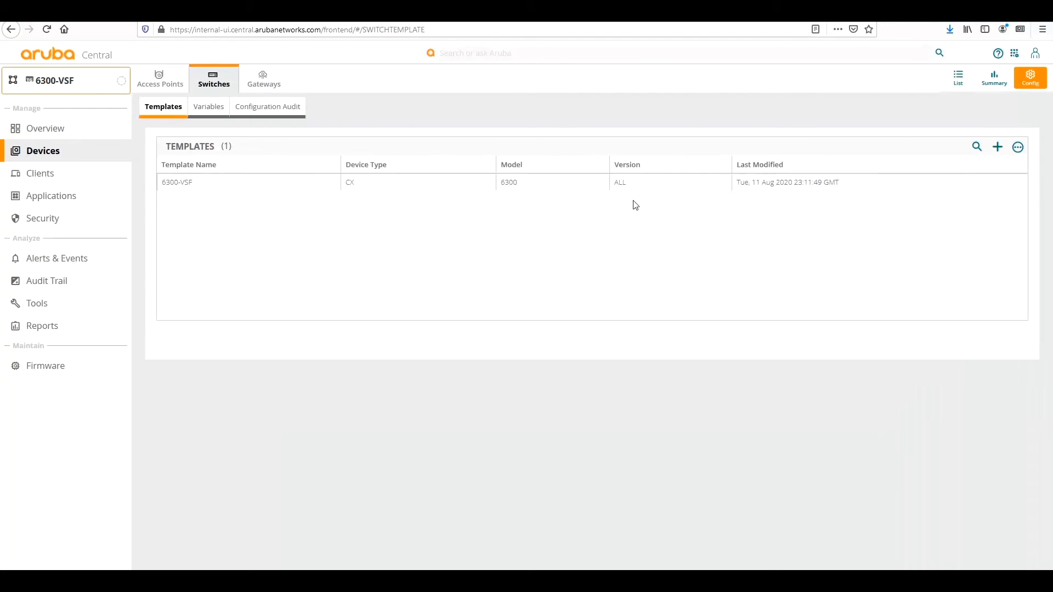
mouse_move(896, 185)
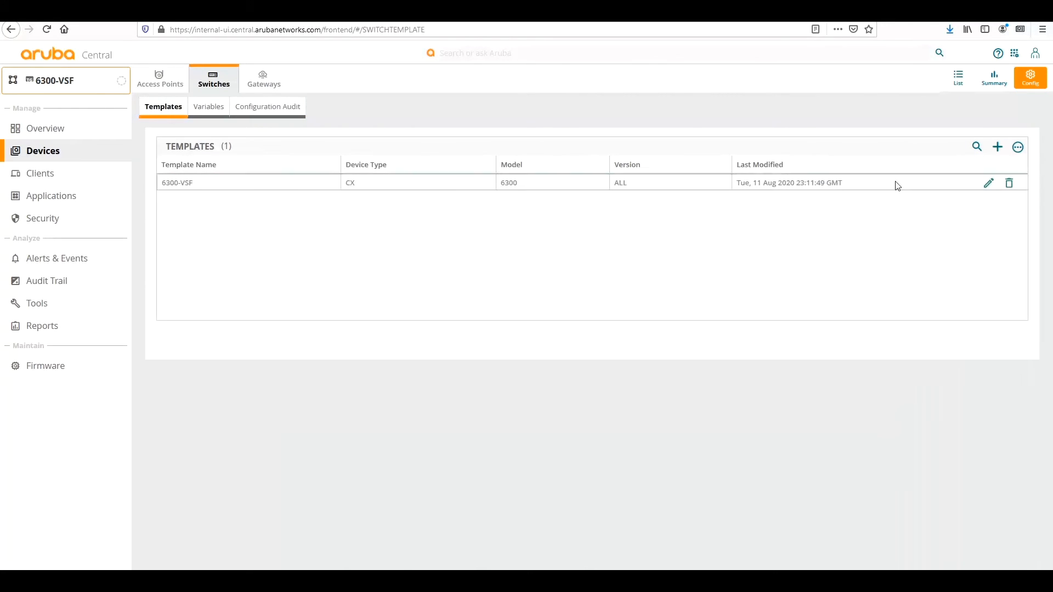
left_click(989, 184)
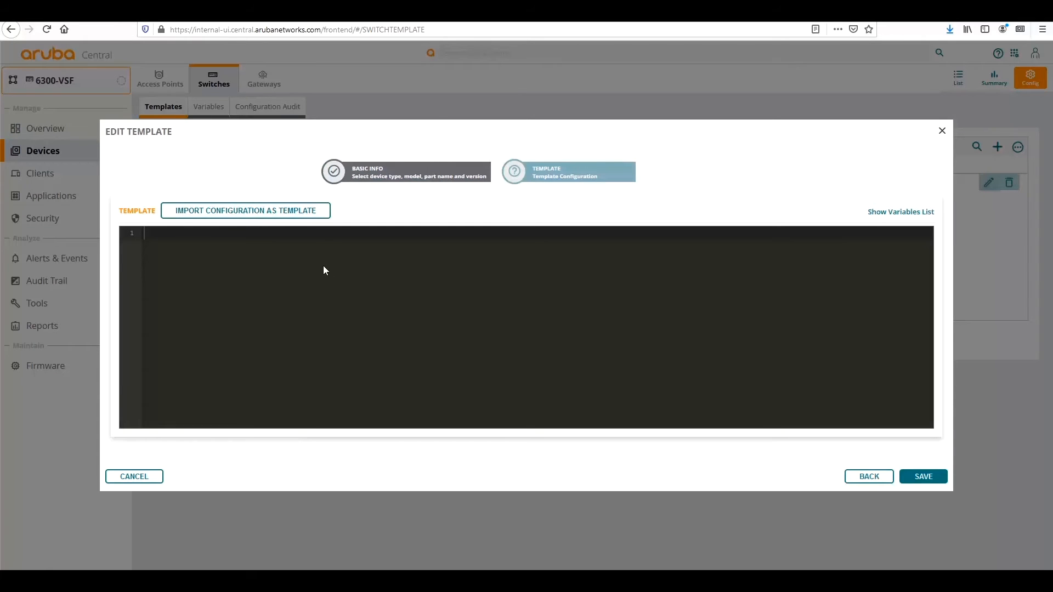
scroll(125, 294, "down", 1)
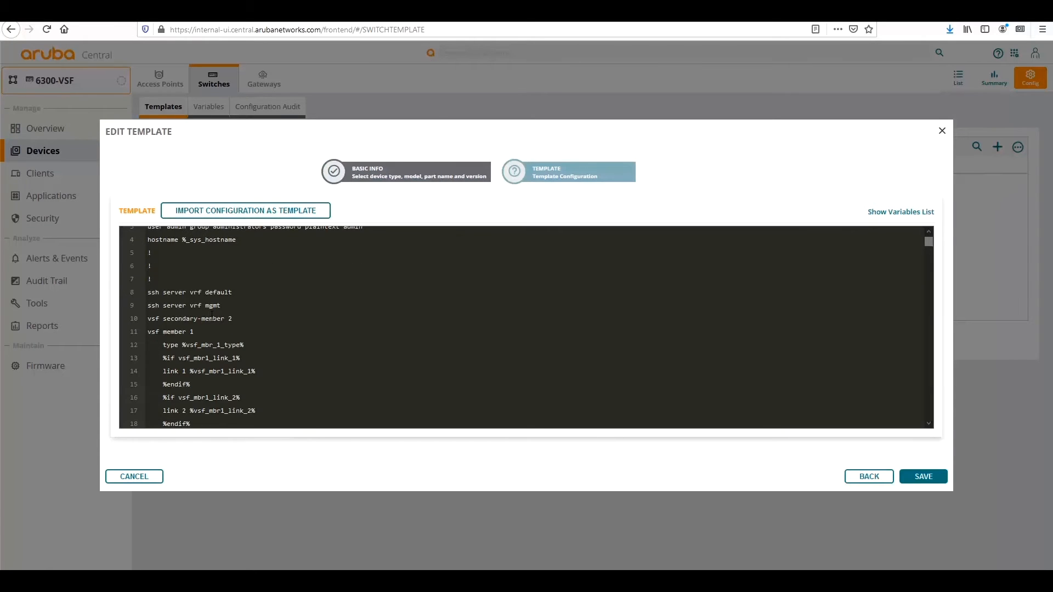
scroll(217, 317, "up", 1)
left_click(243, 275)
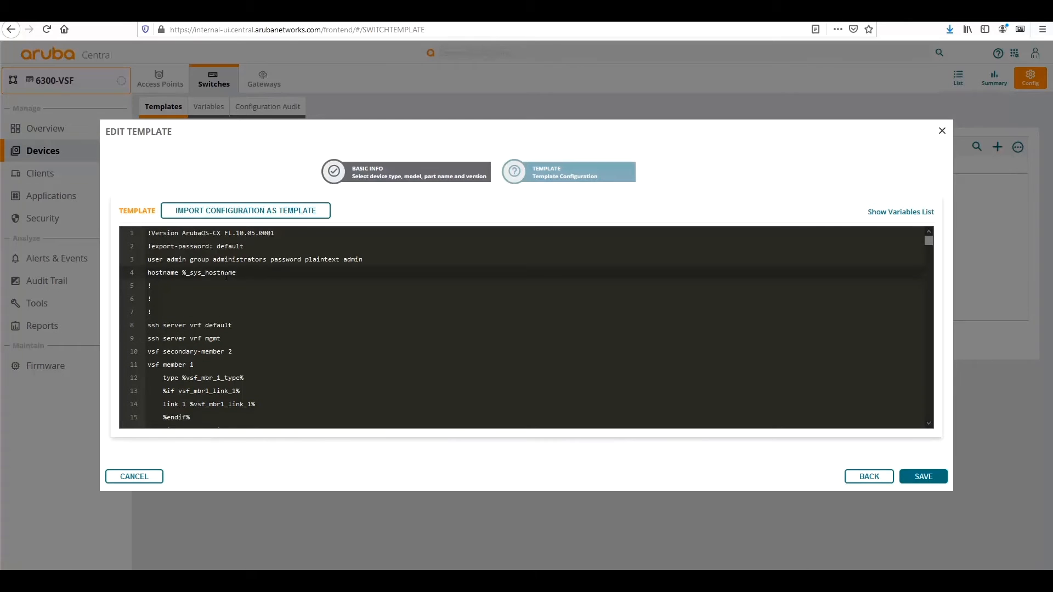
type("%")
left_click(918, 478)
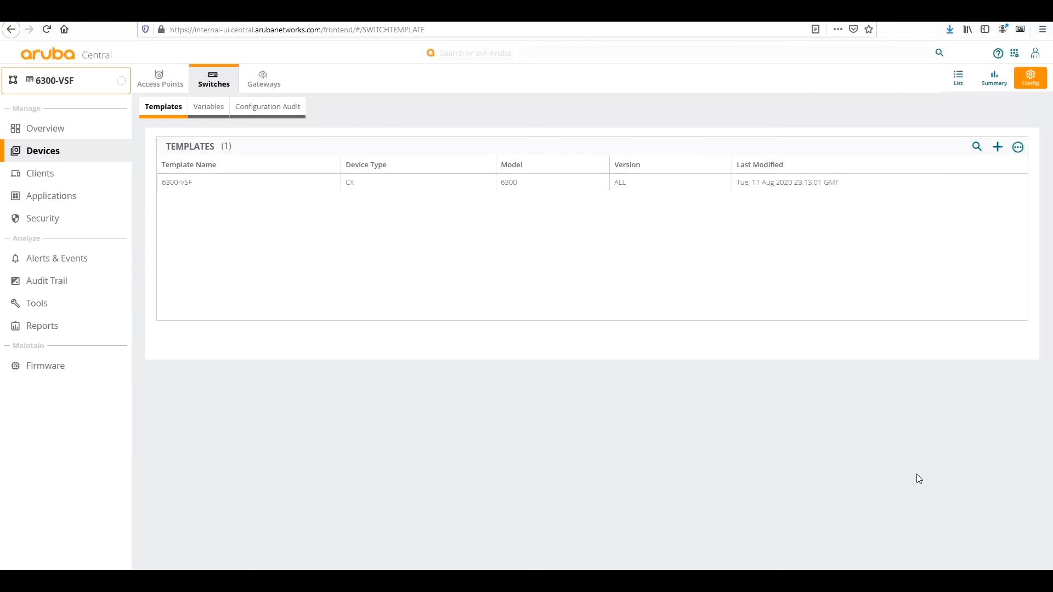
Review CX-Central-VSF's pending config difference twice, confirming the hostname resolves to CX-Central-VSF.
left_click(260, 112)
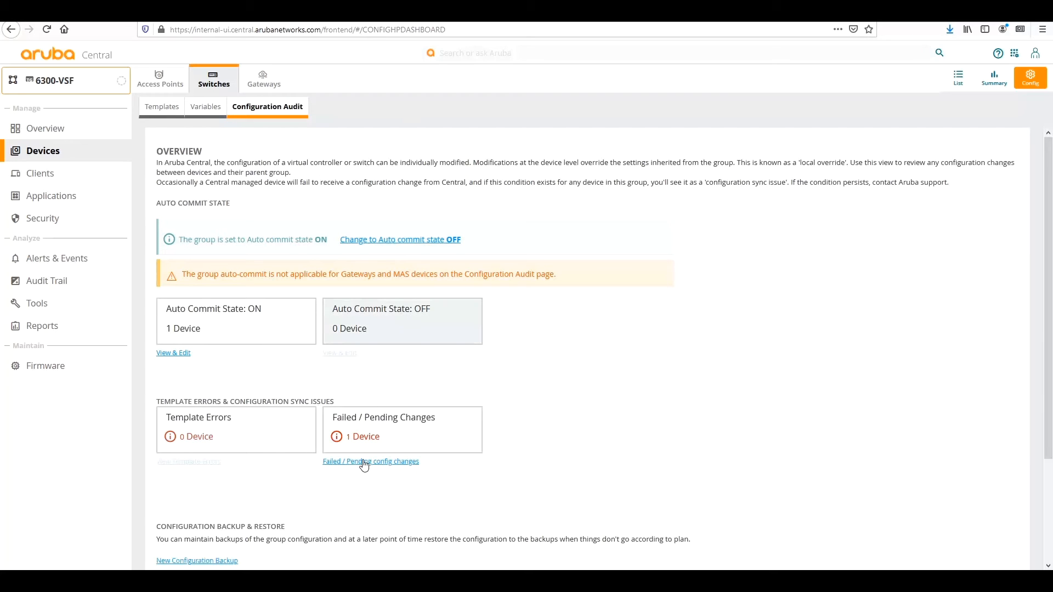
left_click(361, 461)
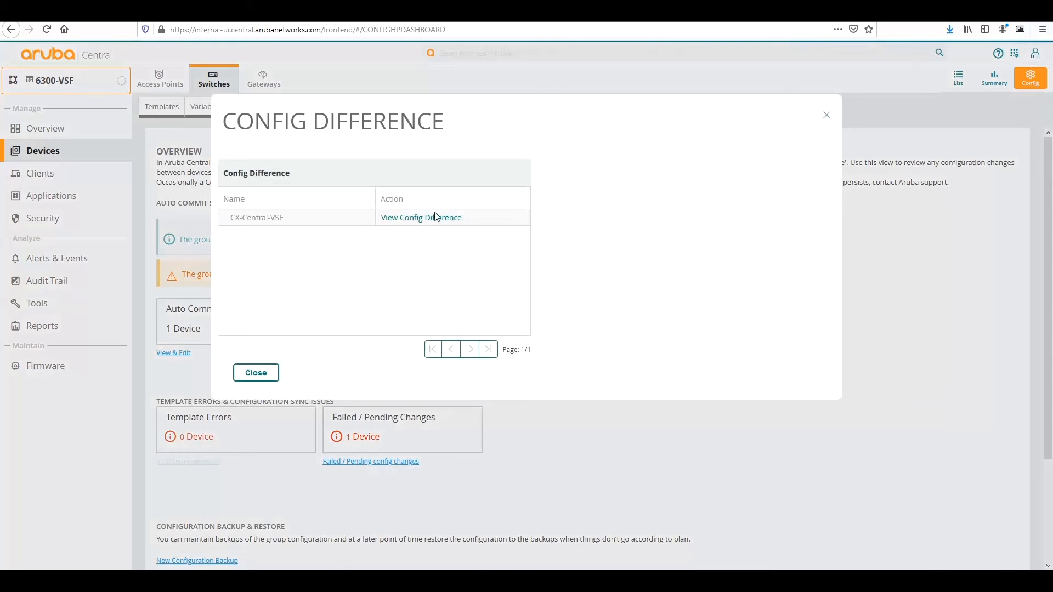
left_click(430, 219)
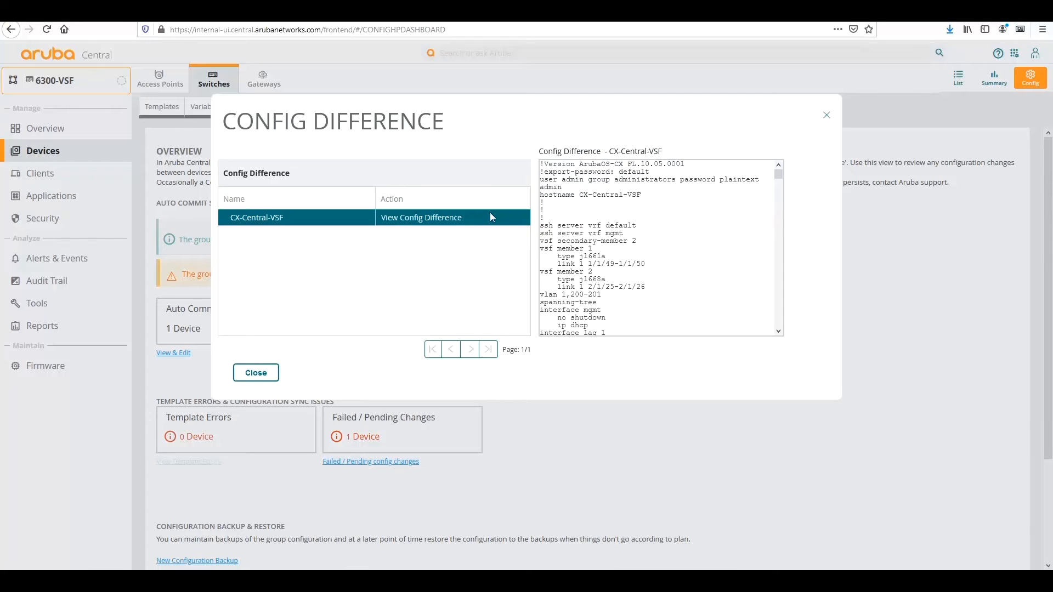
left_click(825, 119)
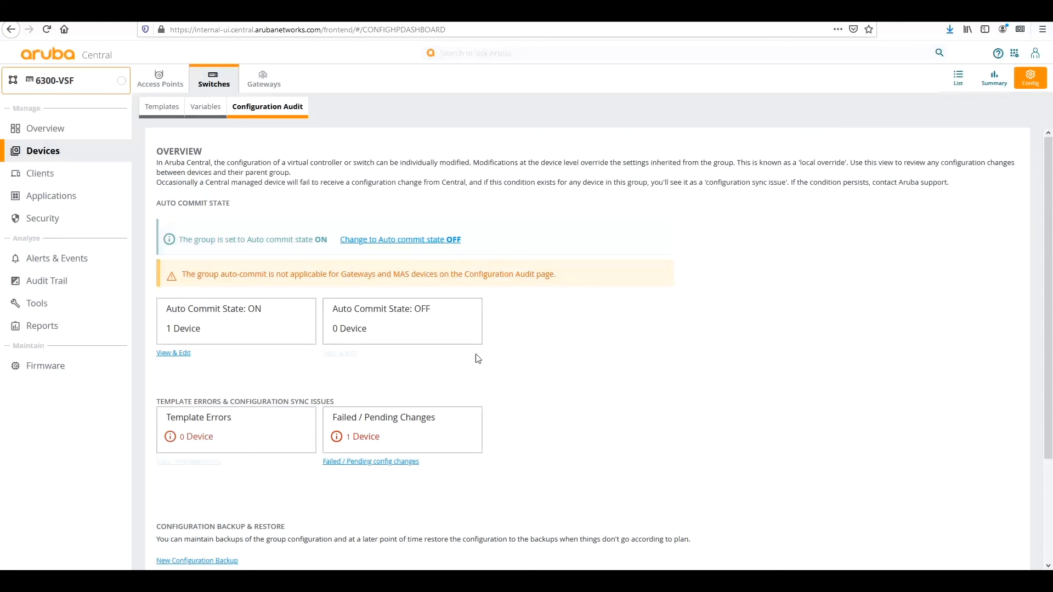
left_click(401, 462)
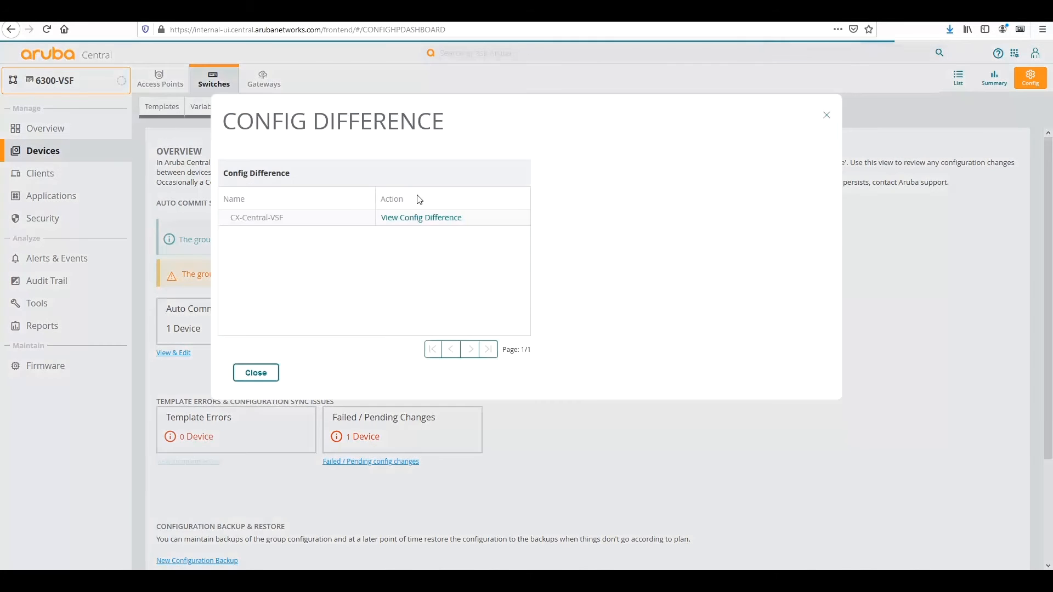
left_click(419, 218)
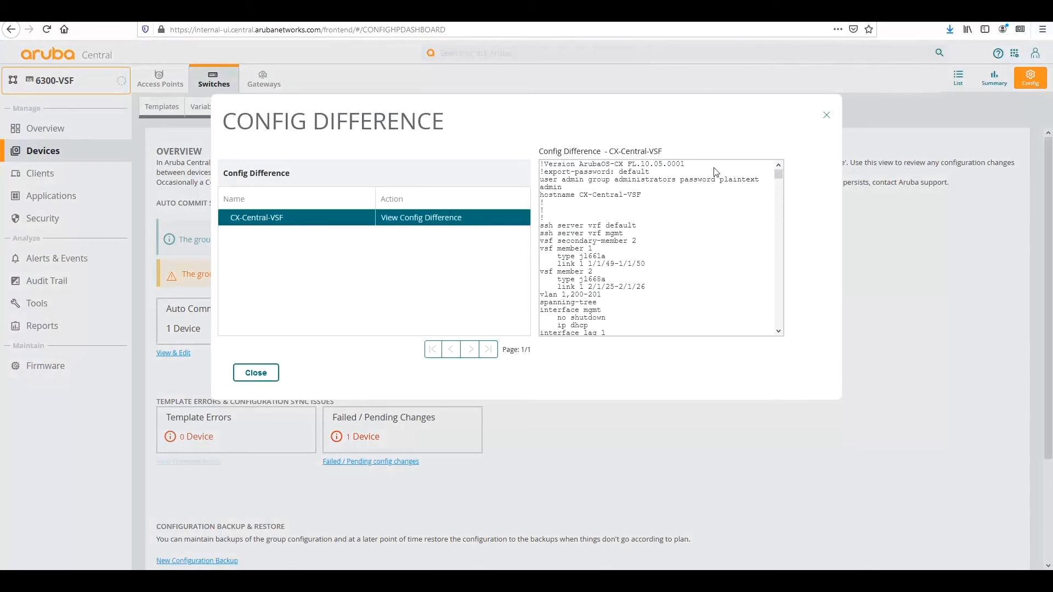
left_click(826, 116)
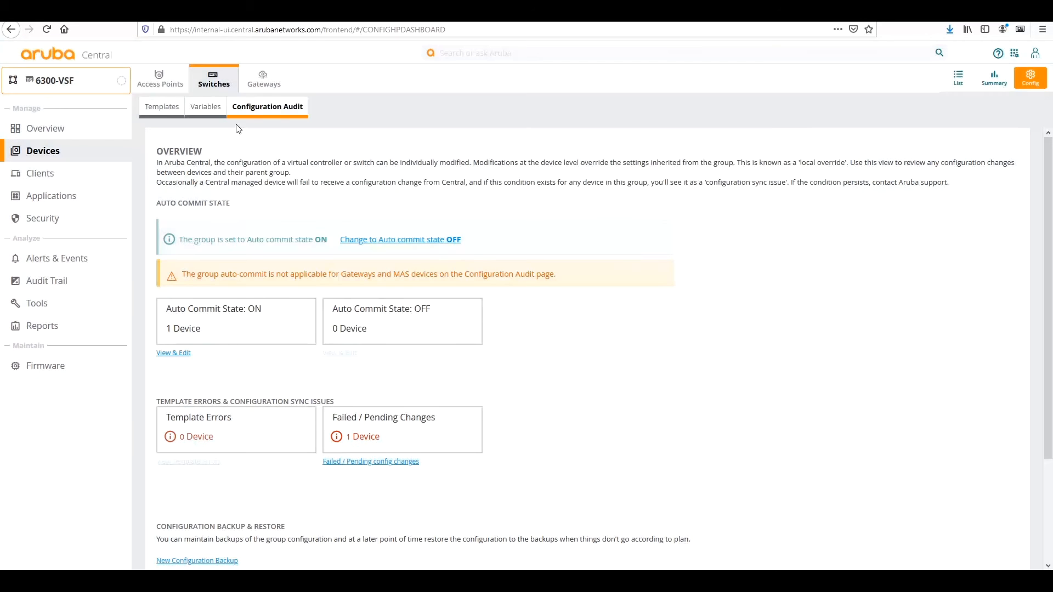
Check the Variables tab, confirm 0 devices with failed or pending changes, then return to Templates.
left_click(207, 114)
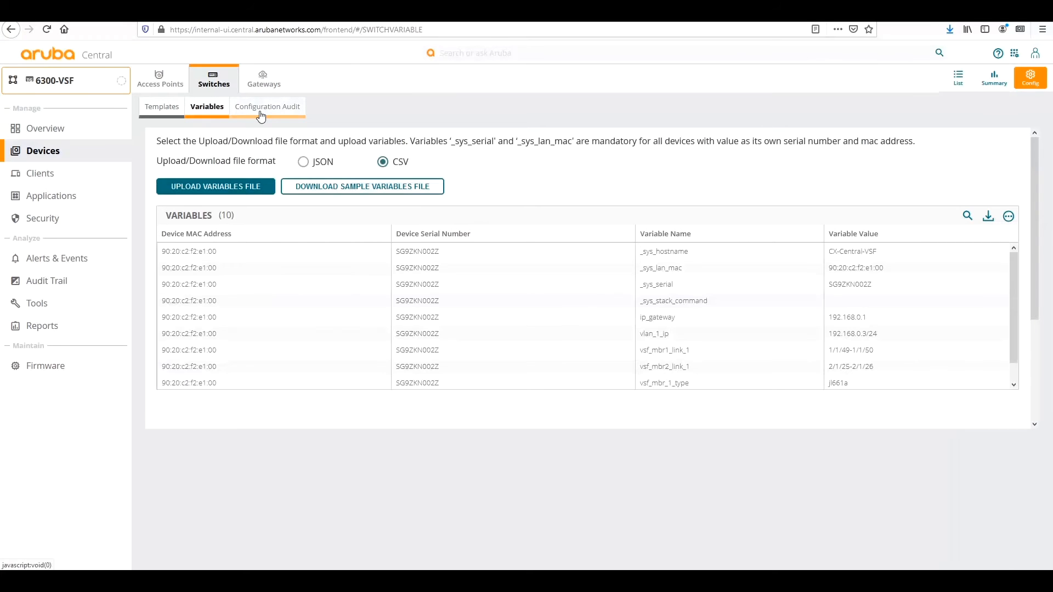
left_click(261, 115)
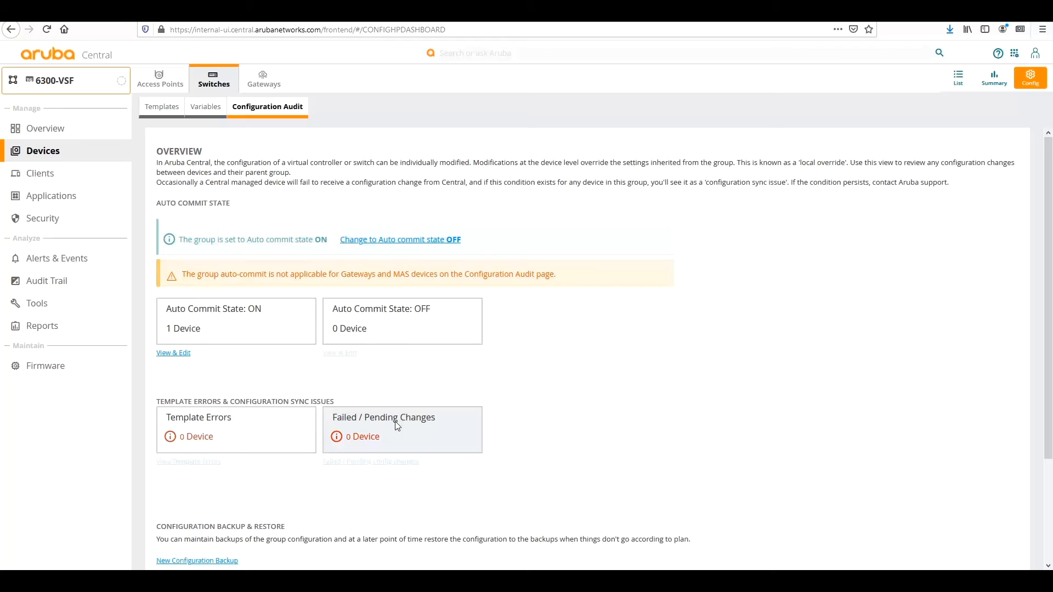
left_click(167, 109)
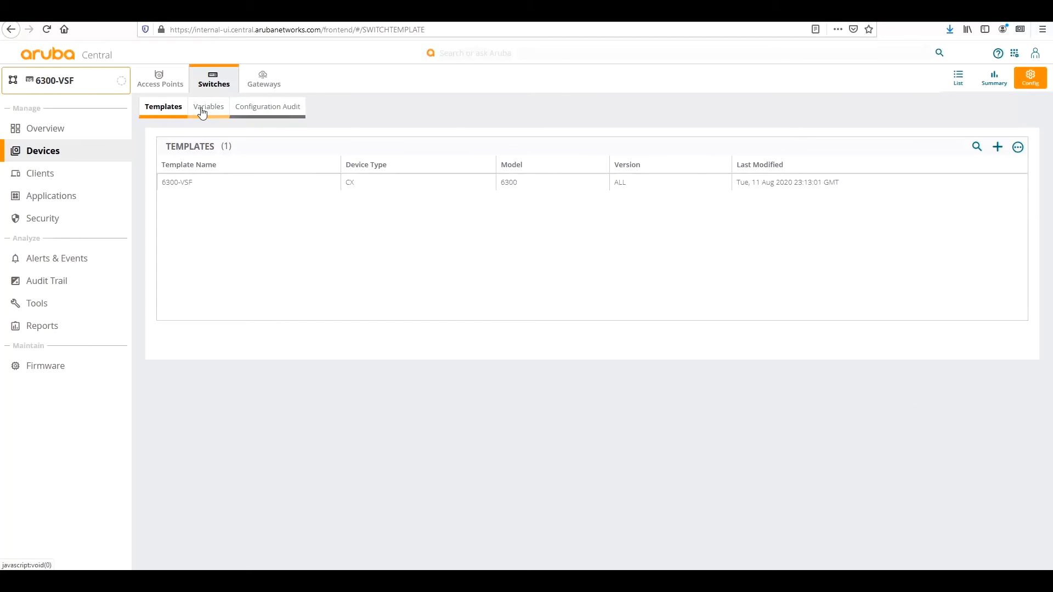
Open the group's Configuration Audit overview.
left_click(279, 109)
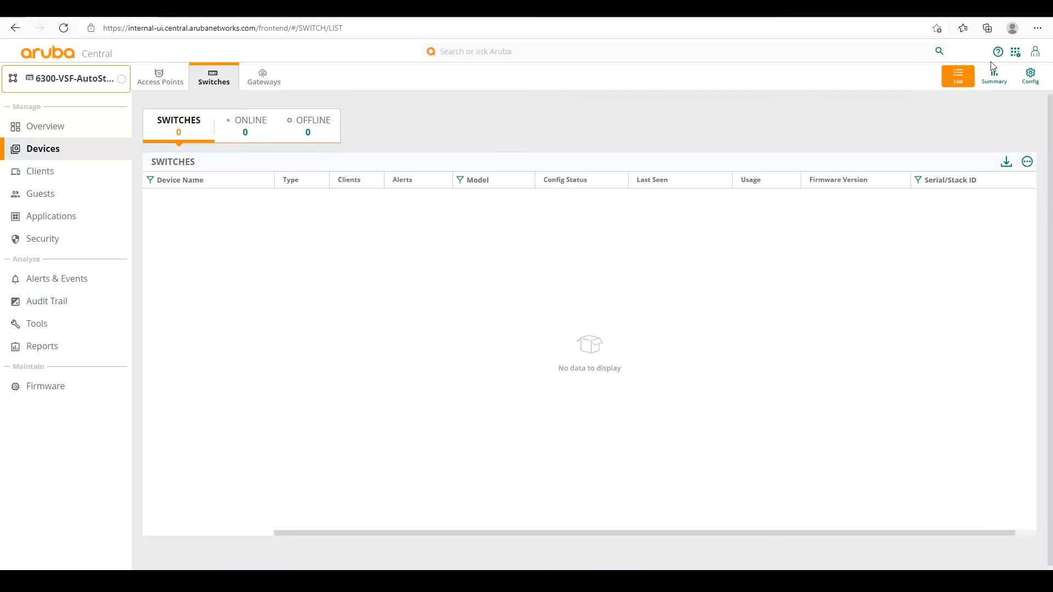
Open the 10.7_VSF_MobileAppLinkConfig template, scroll through its config, and close the editor.
left_click(1031, 80)
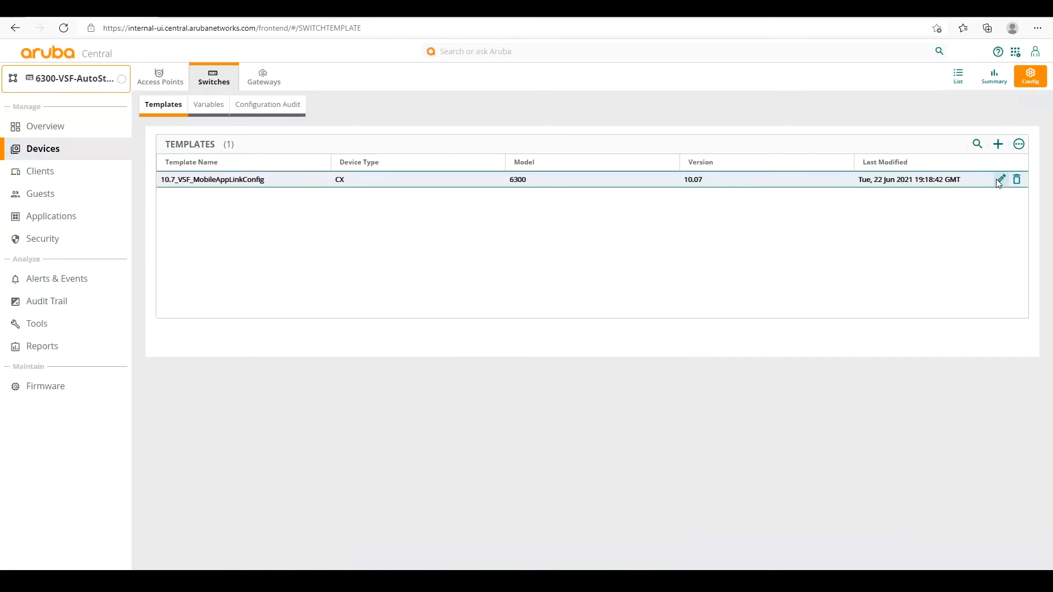
left_click(998, 182)
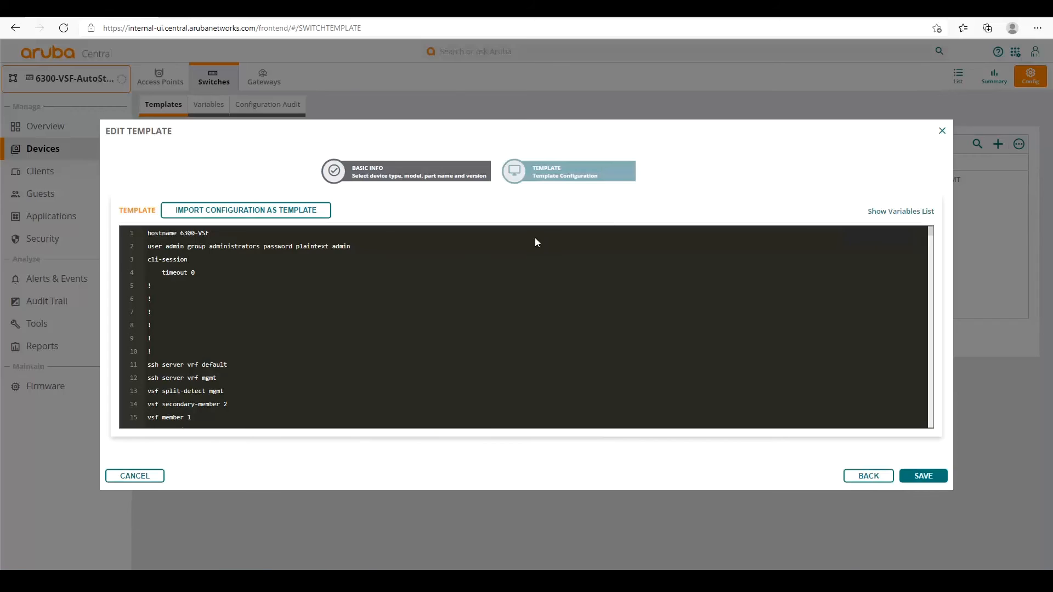
scroll(525, 326, "down", 3)
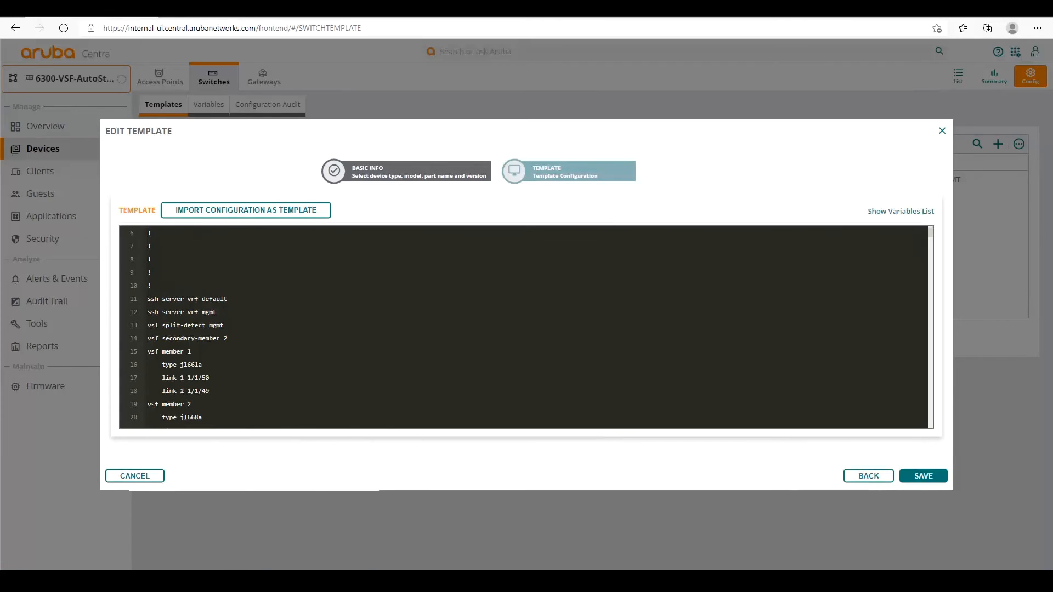
scroll(525, 327, "down", 1)
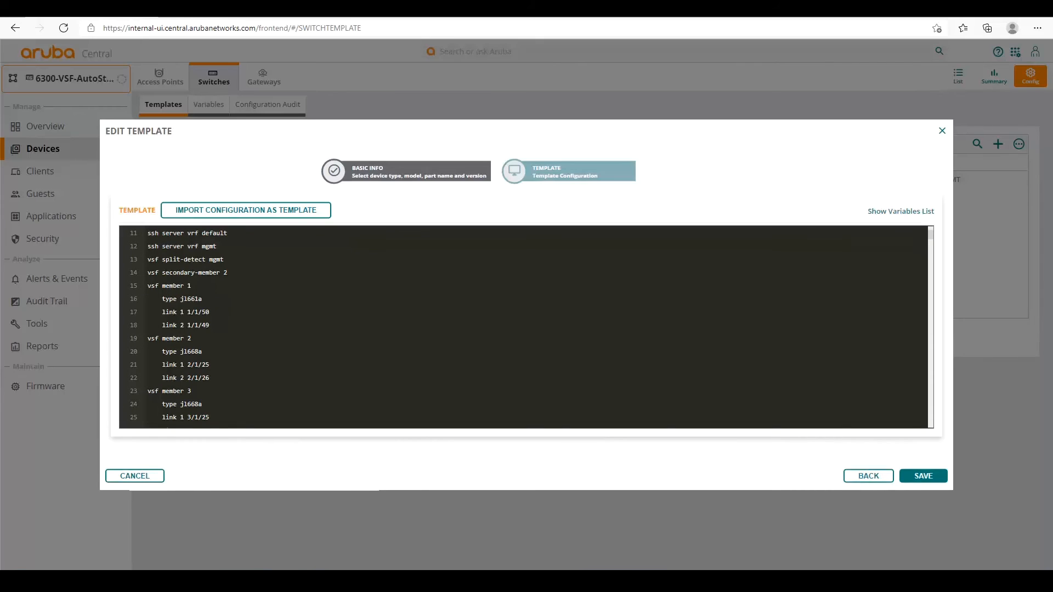
left_click(942, 132)
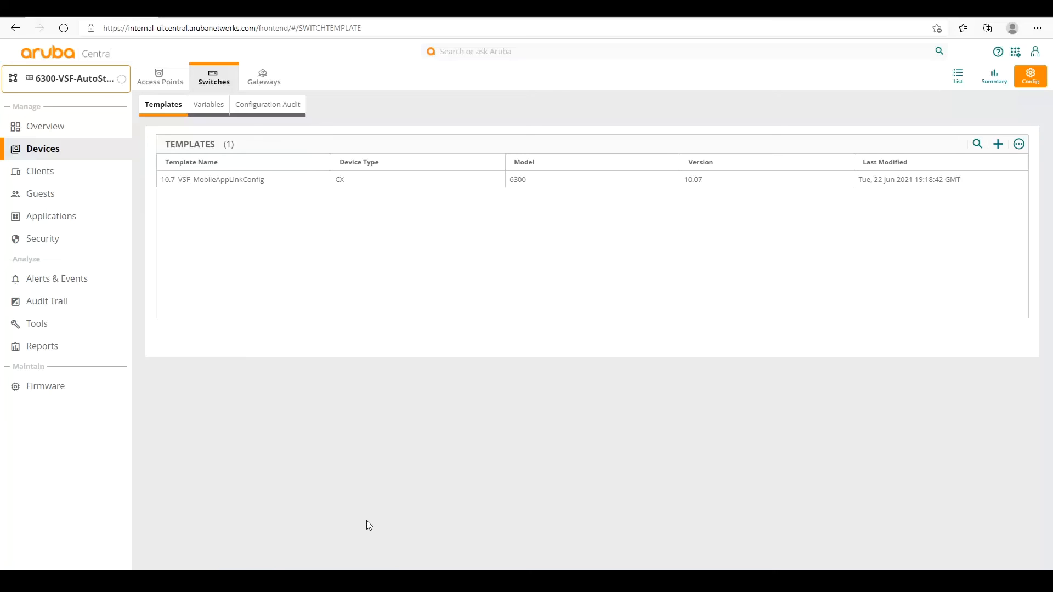
Log in at the switch's ServiceOS console, run erase zeroize, and confirm with y.
key("alt+Tab")
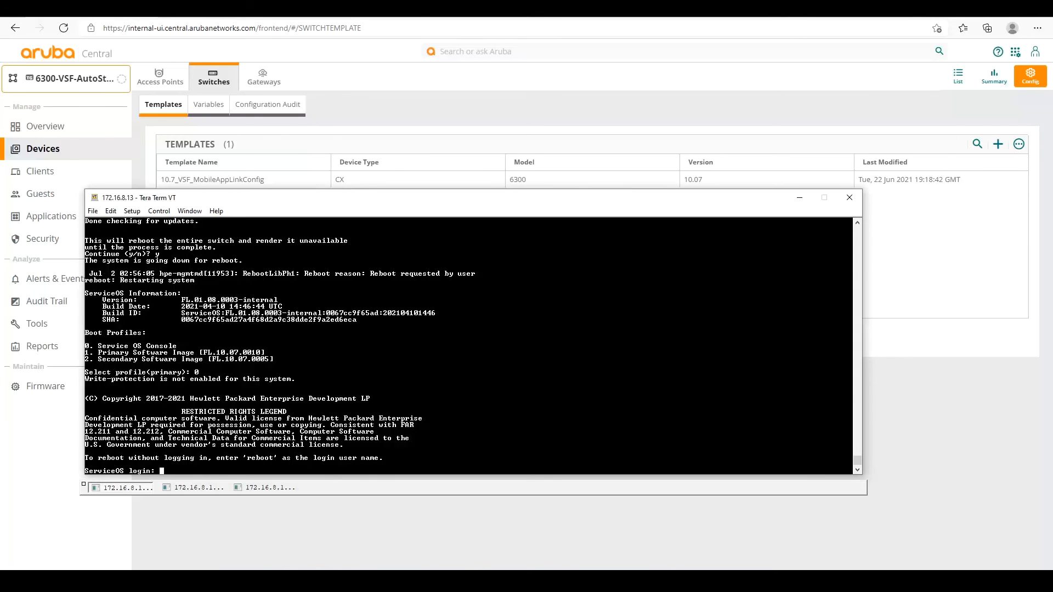
type("admin")
key("Return")
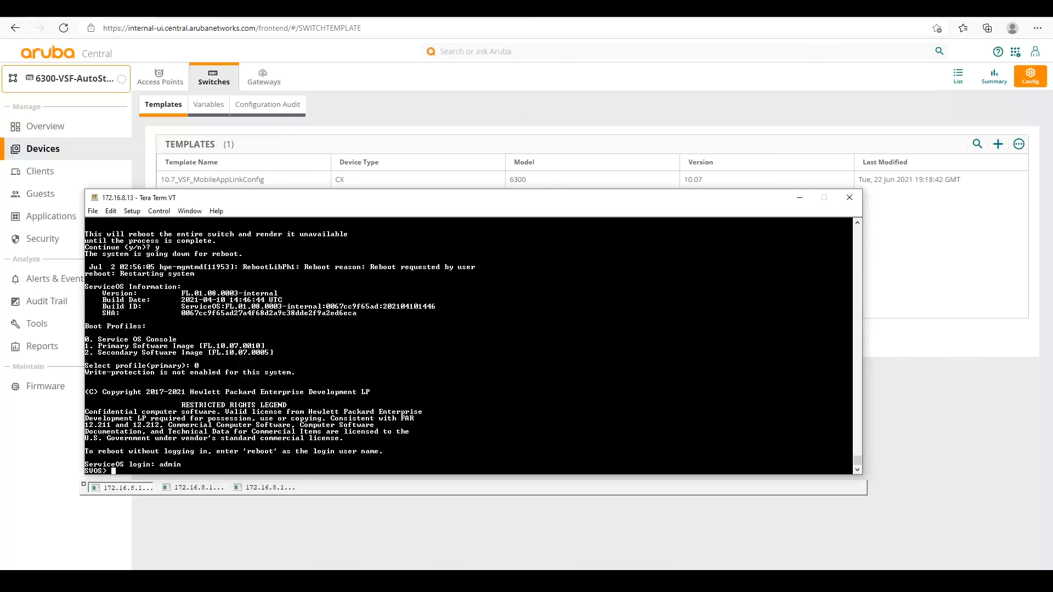
type("erase zeroize")
key("Return")
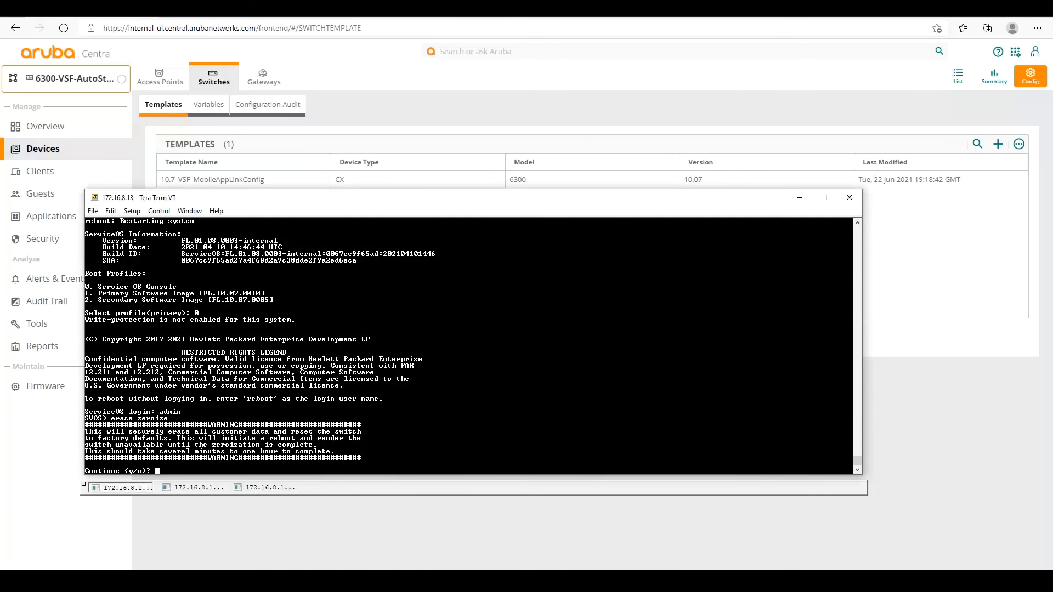
type("y")
key("Return")
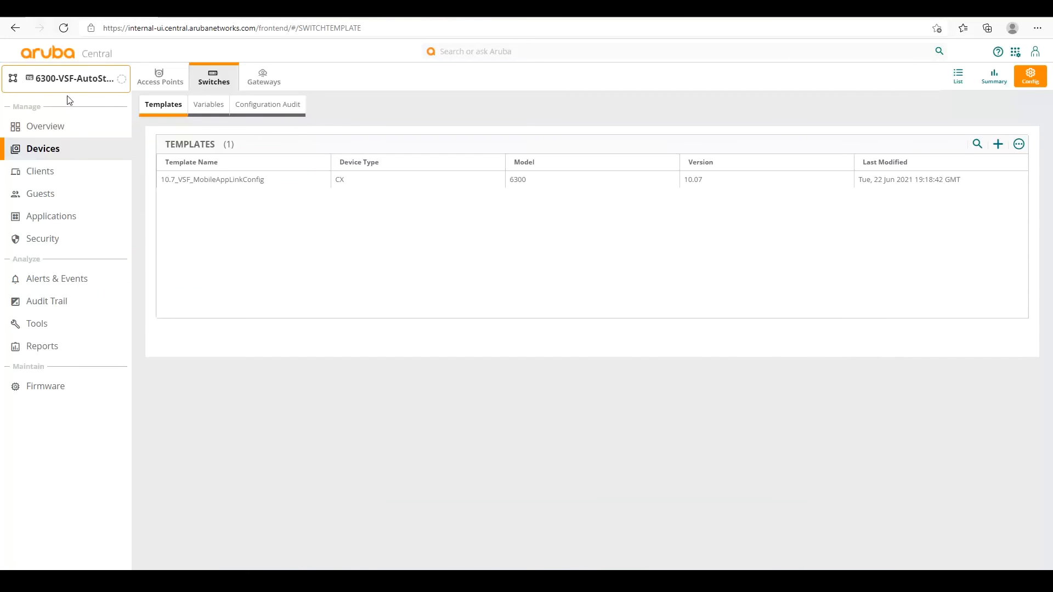
From the global groups overview, move the 6300 switch into the 6300-VSF-AutoStacking group and confirm.
left_click(69, 91)
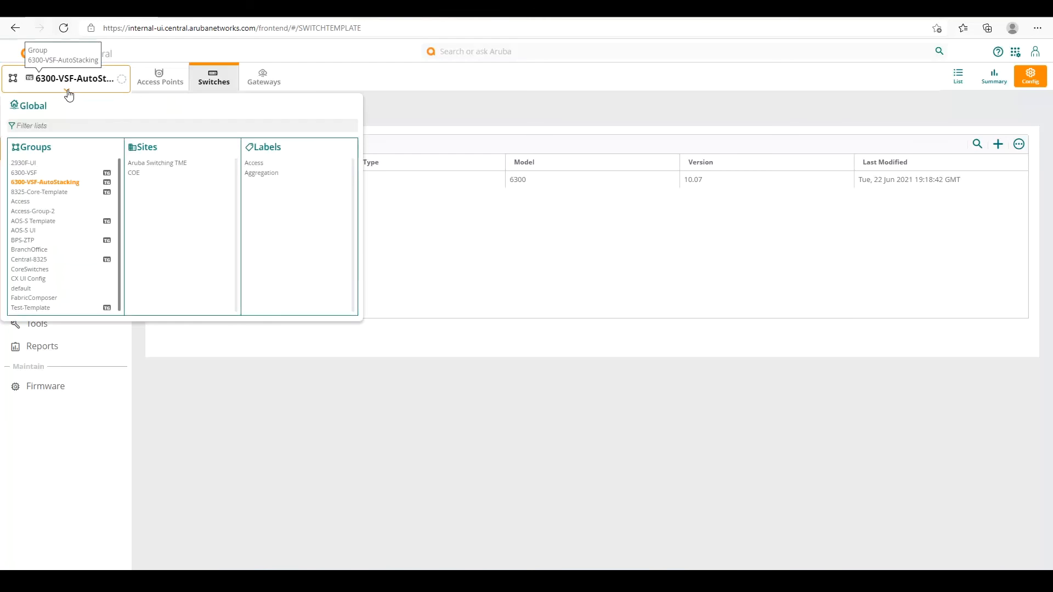
left_click(58, 149)
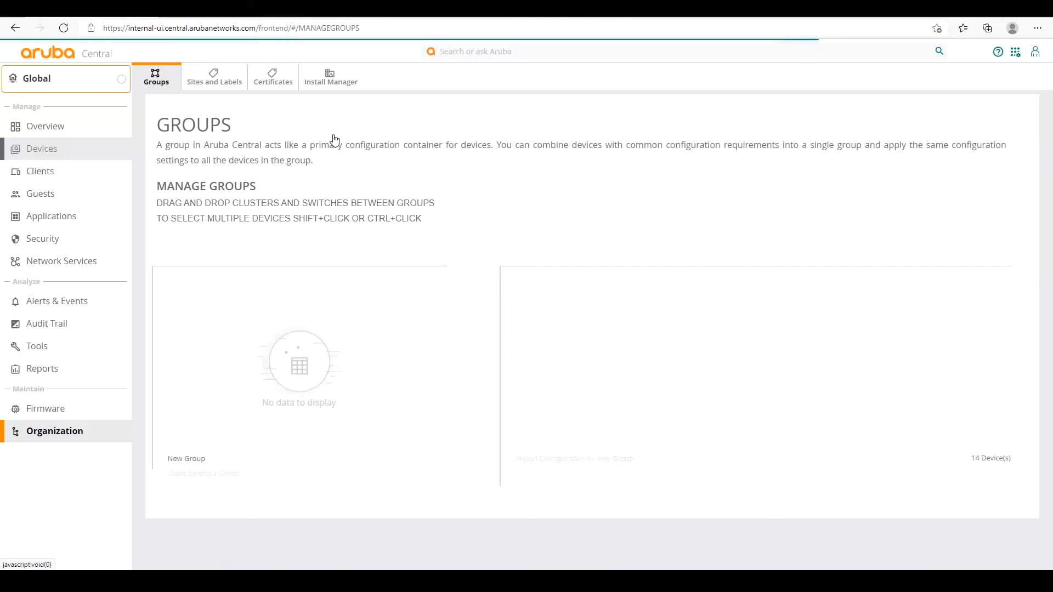
scroll(522, 386, "down", 2)
left_click(519, 396)
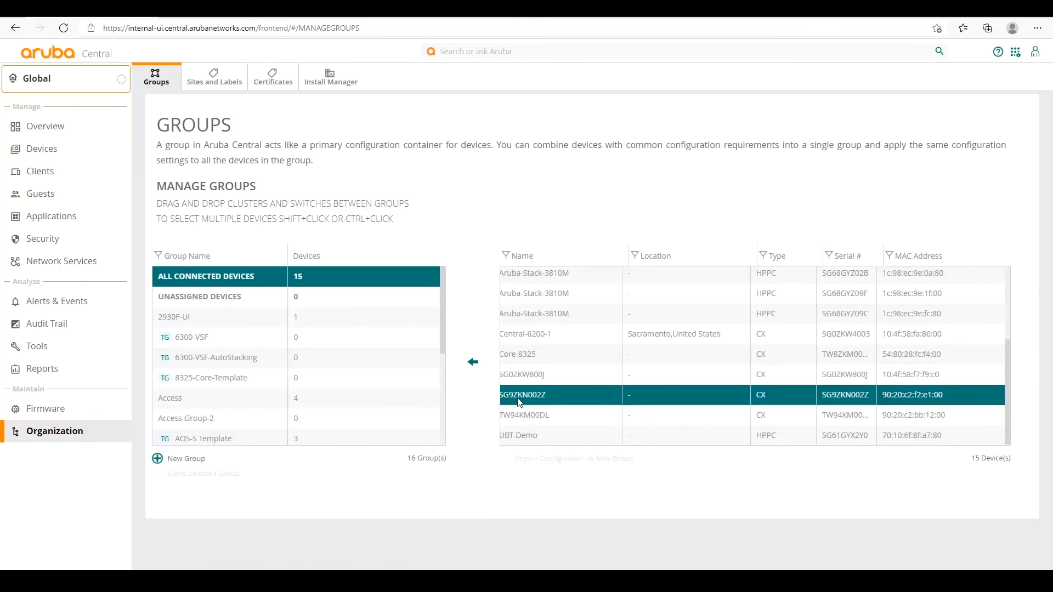
left_click_drag(518, 390, 232, 360)
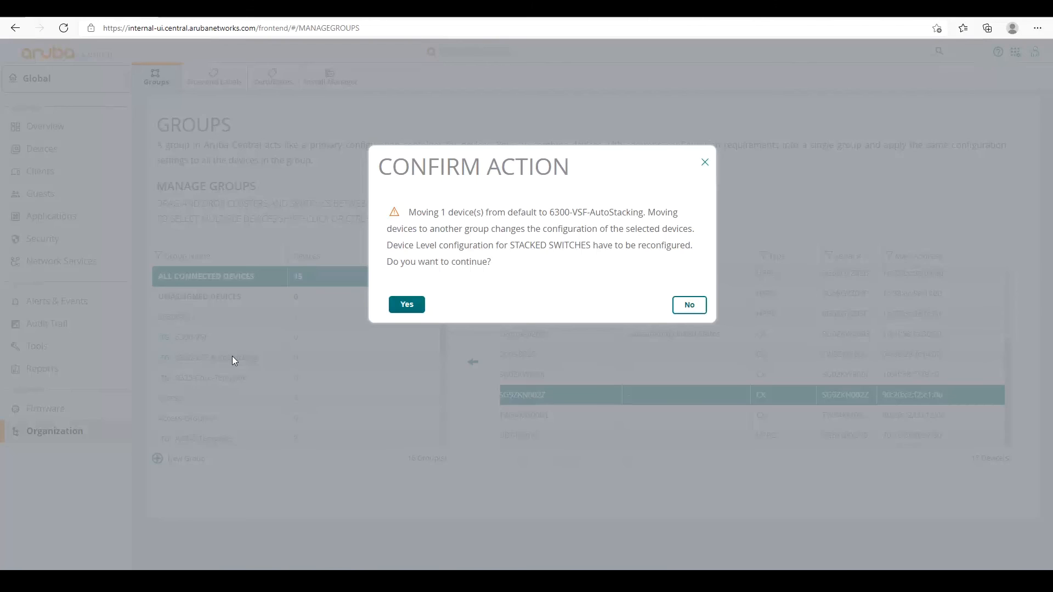
left_click(406, 305)
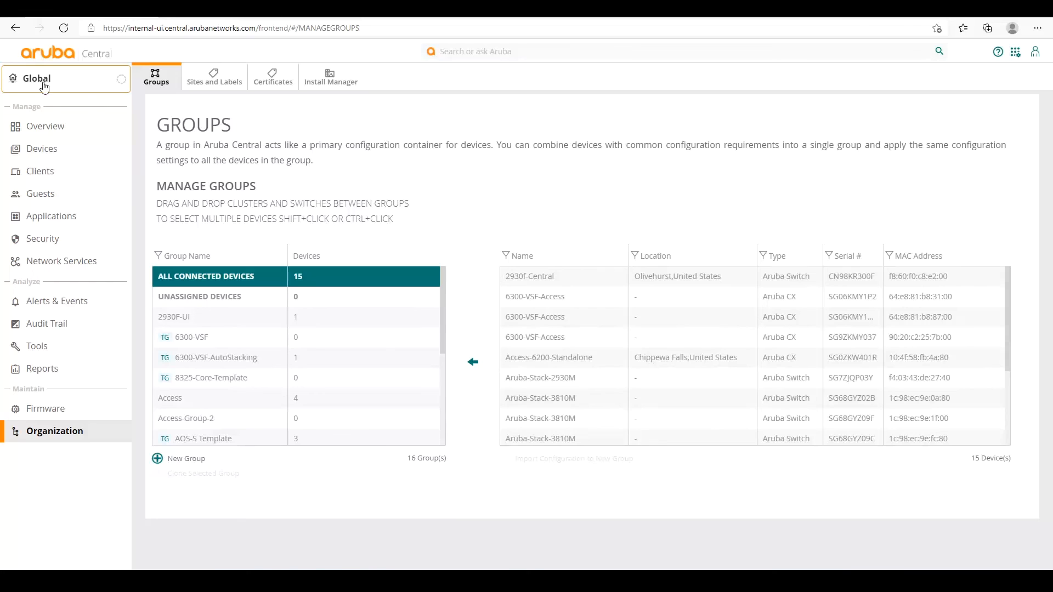
Show the 6300-VSF-AutoStacking group's switch list to see the 6300M online but not in sync.
left_click(67, 86)
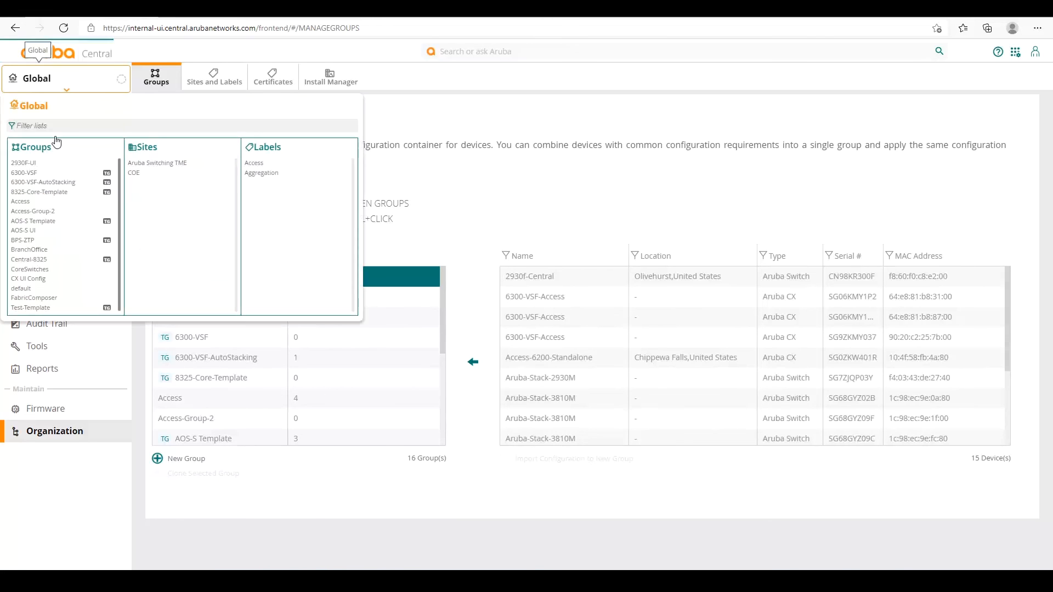
left_click(52, 184)
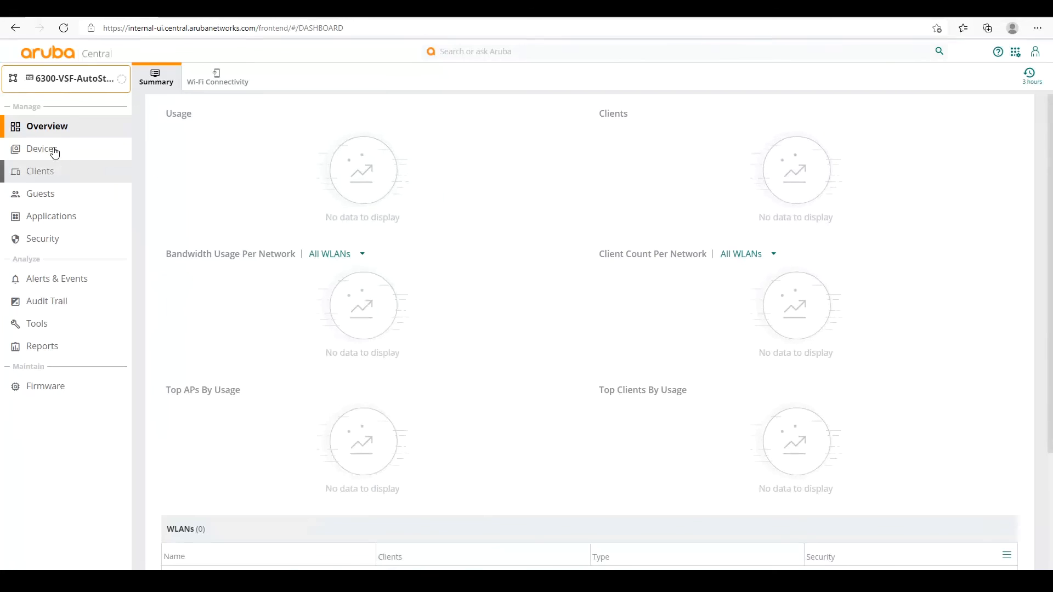
left_click(52, 150)
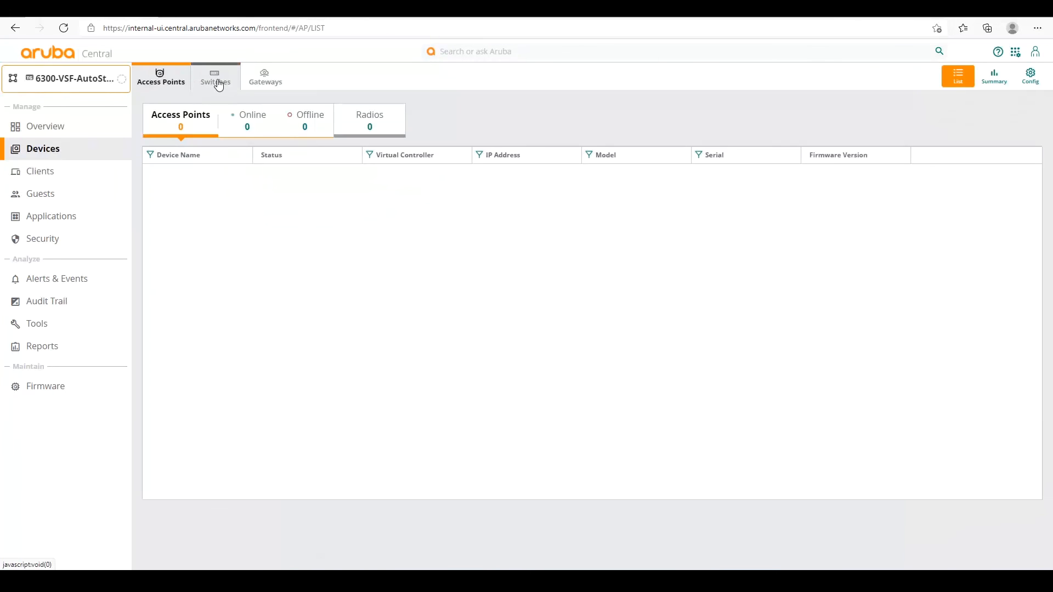
left_click(217, 79)
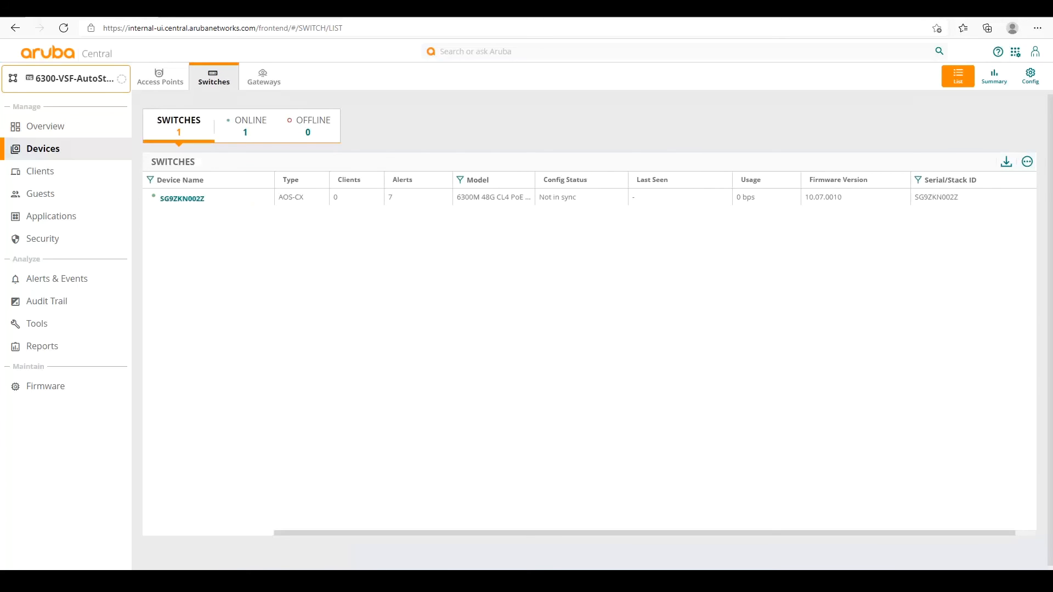
Log in as admin, run show vsf showing only member 1, then start logging in on the third console.
key("alt+Tab")
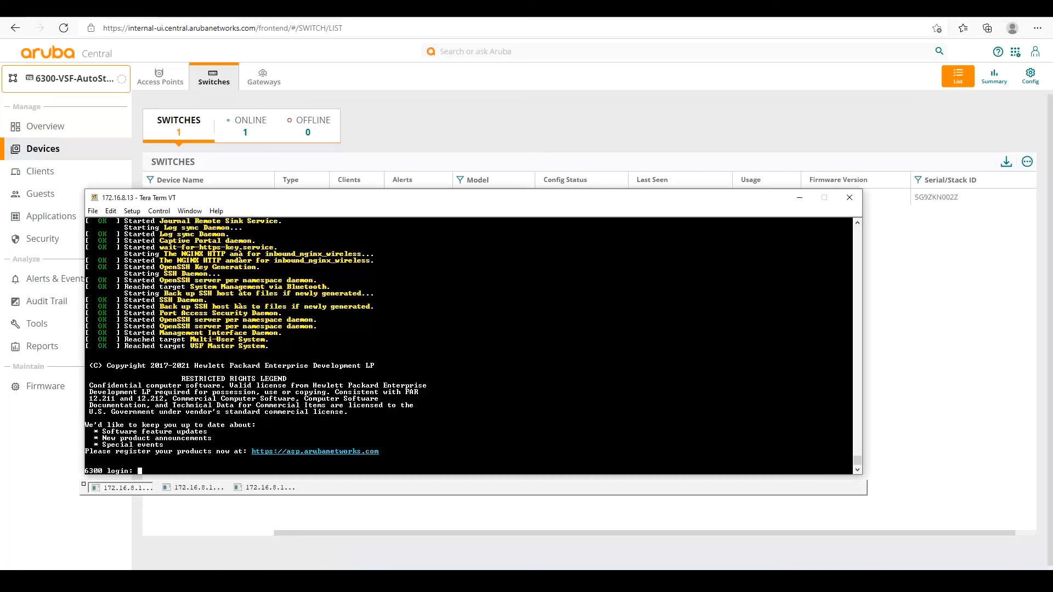
type("admin")
key("Return")
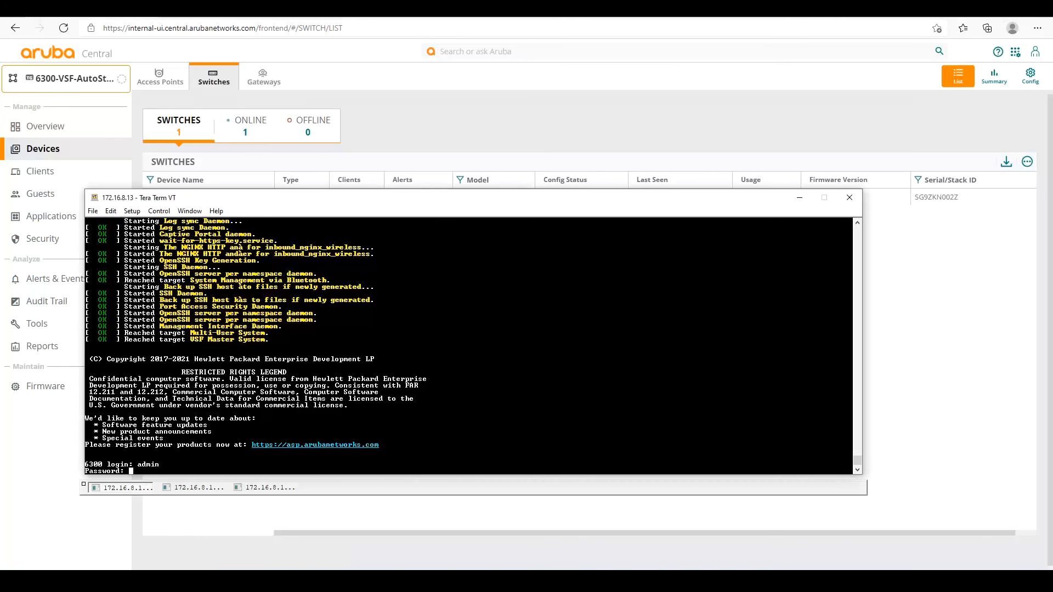
key("Return")
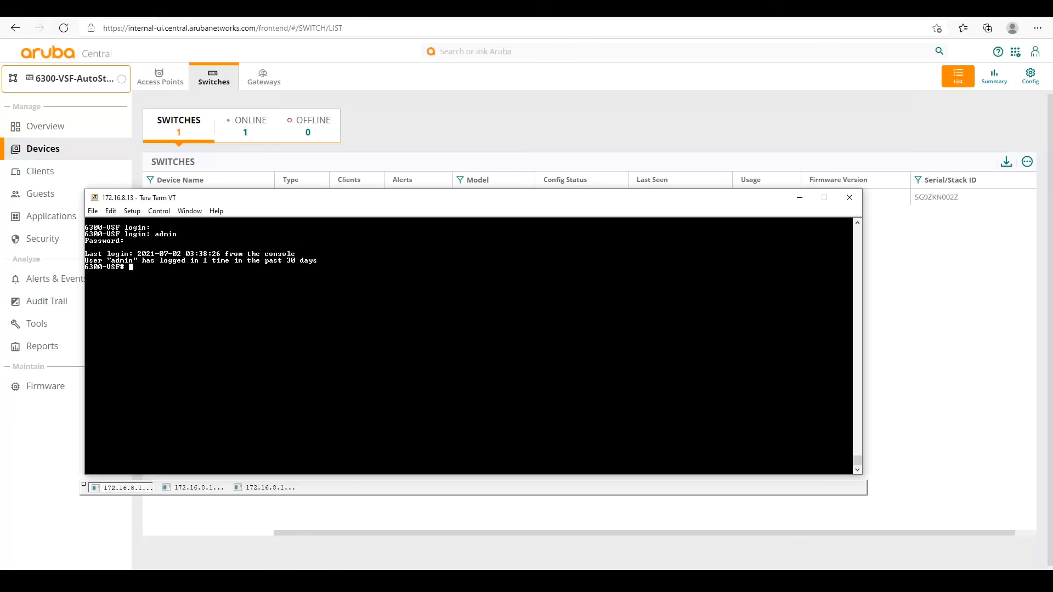
type("show vsf")
key("Return")
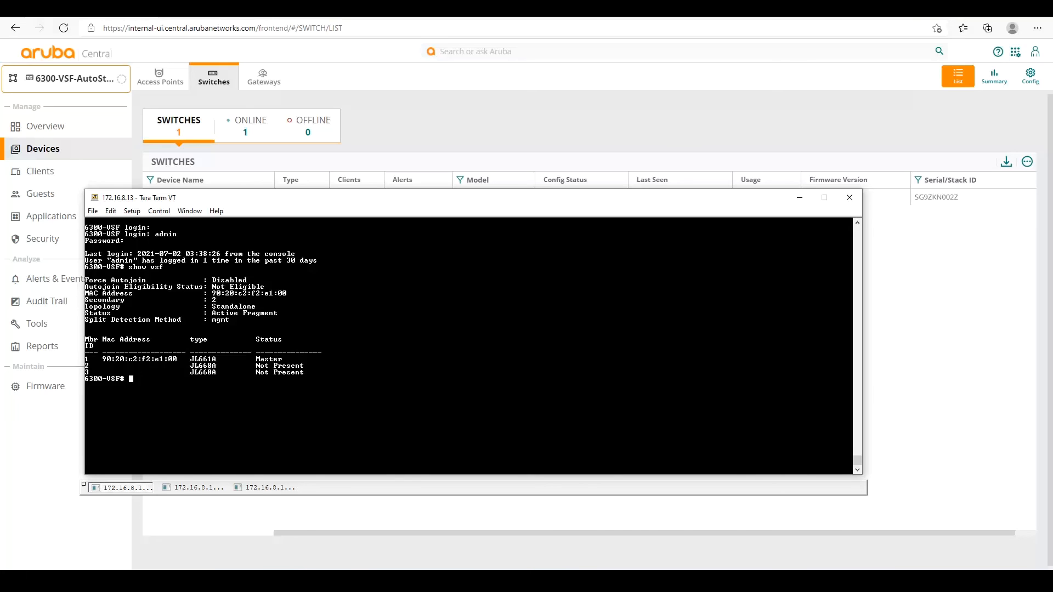
left_click(264, 488)
type("admin")
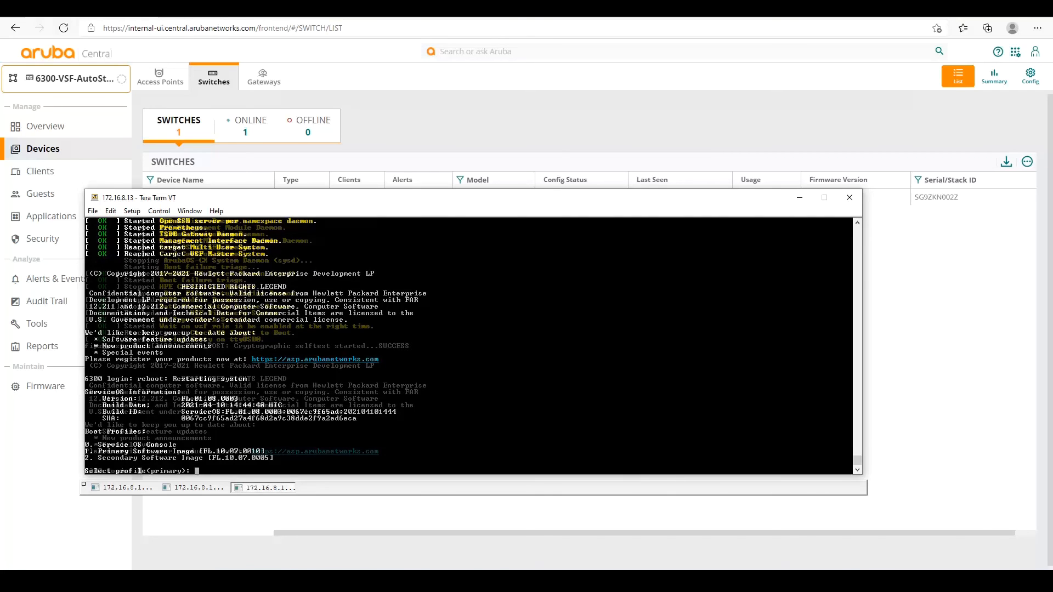
Rerun show vsf on the first console, highlight member 2's Standby line, and begin the third console's admin login.
left_click(112, 489)
key("Up")
key("Return")
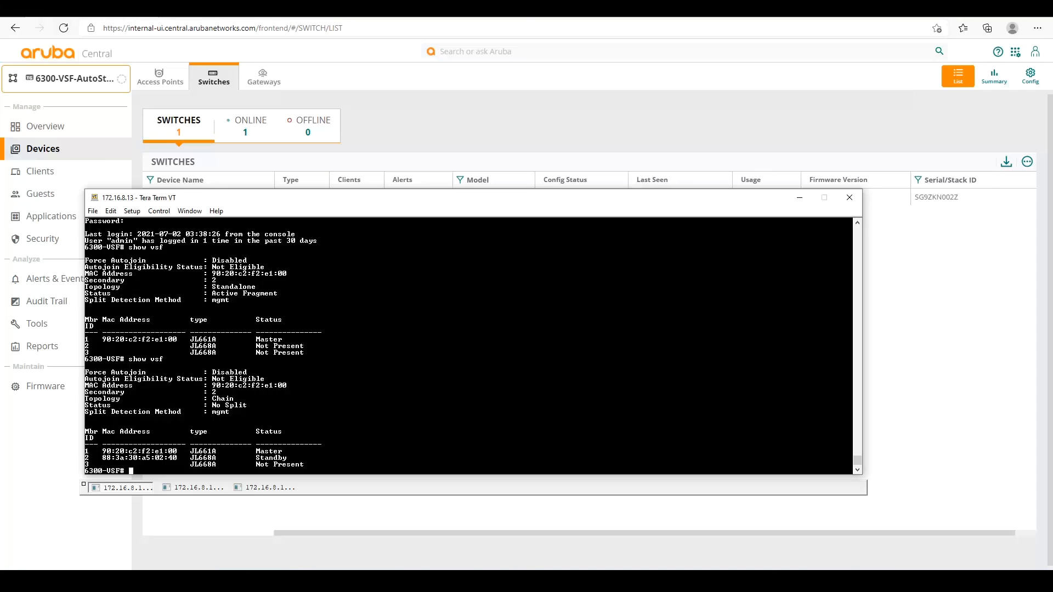
left_click_drag(296, 459, 99, 458)
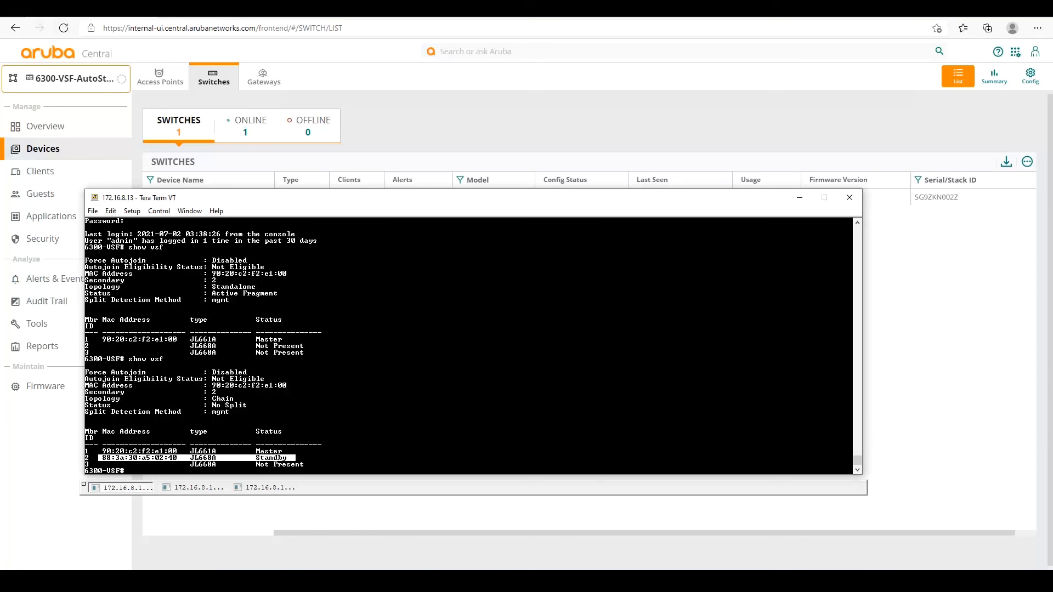
left_click(265, 487)
type("adm")
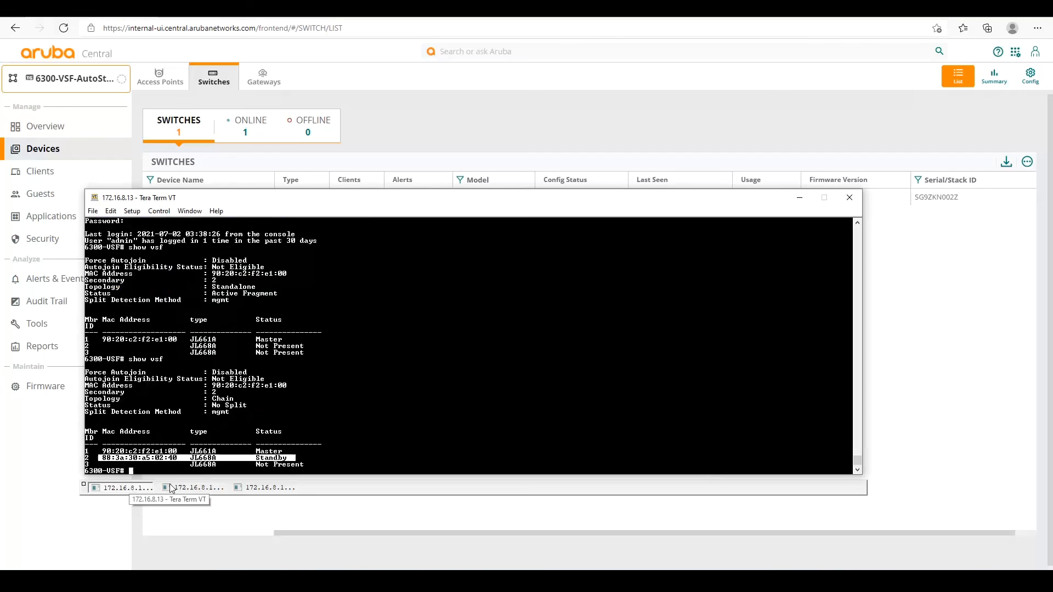
Run show run on the stack console and page through three screens of the running configuration.
left_click(171, 488)
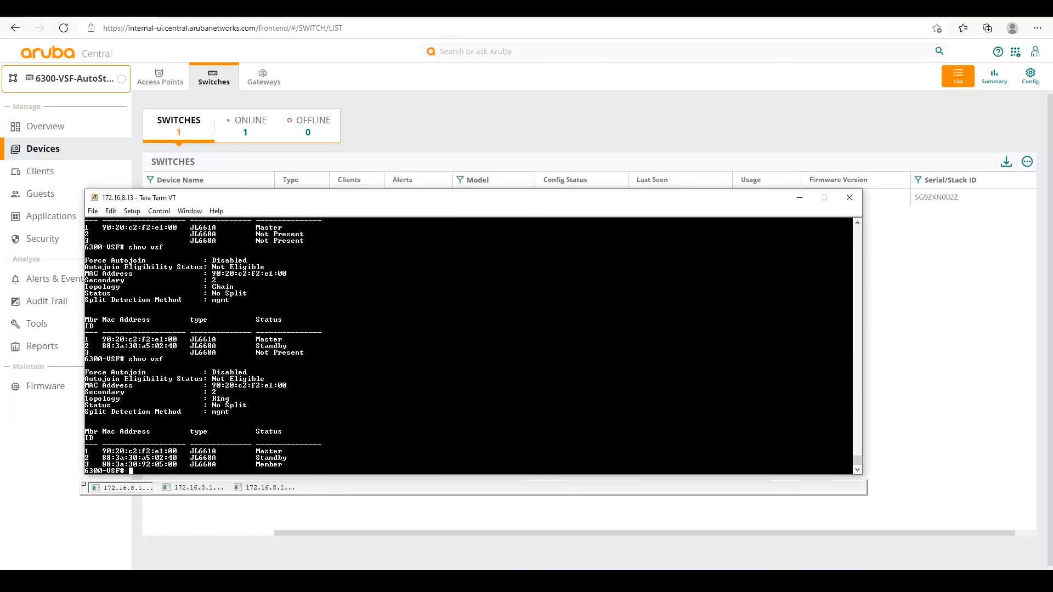
type("show run")
key("Return")
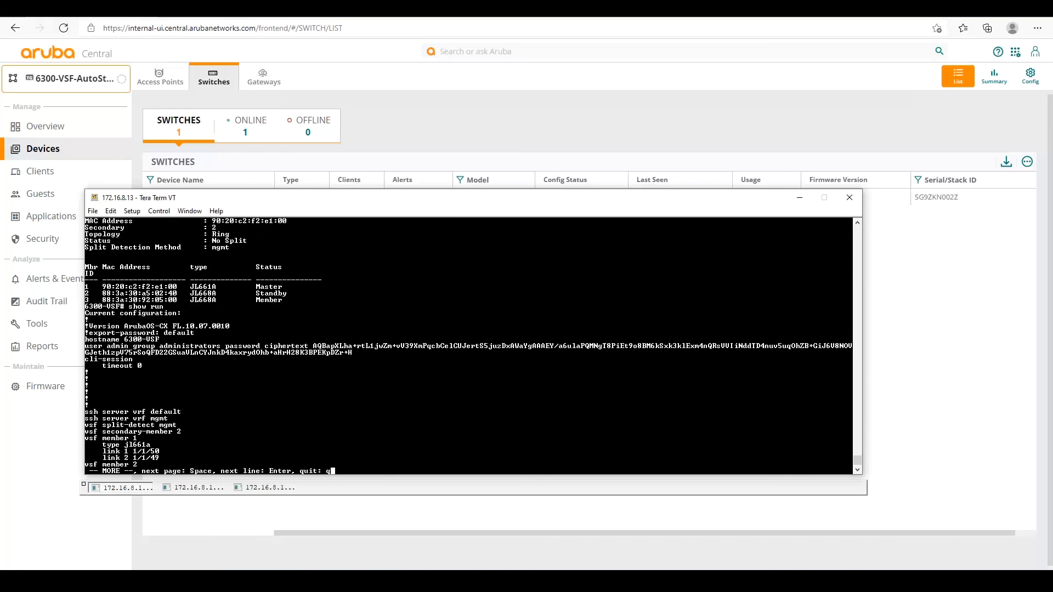
key("space")
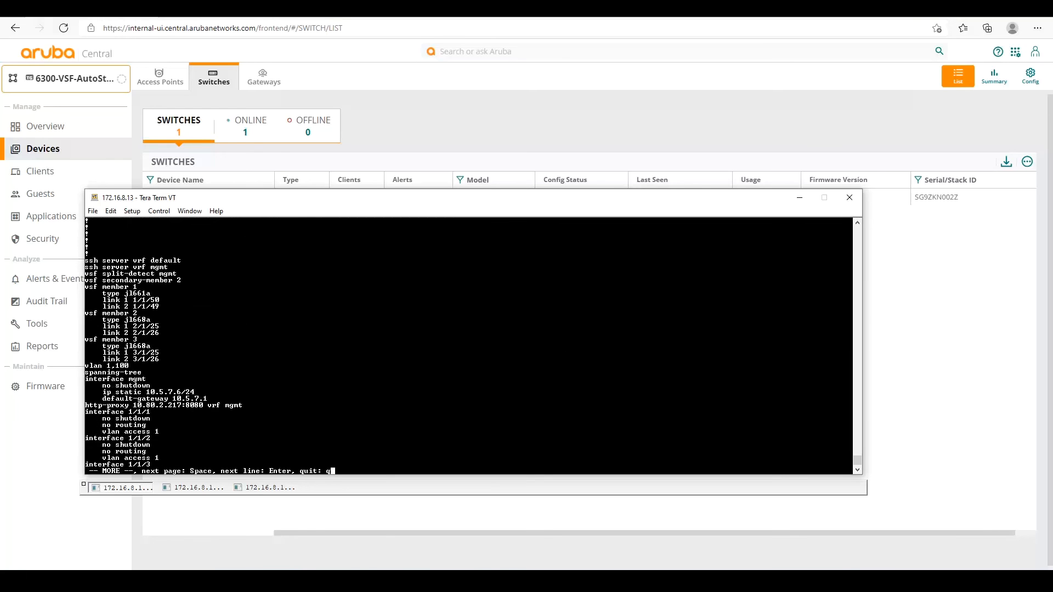
key("space")
key("space")
key("space")
key("space")
key("space")
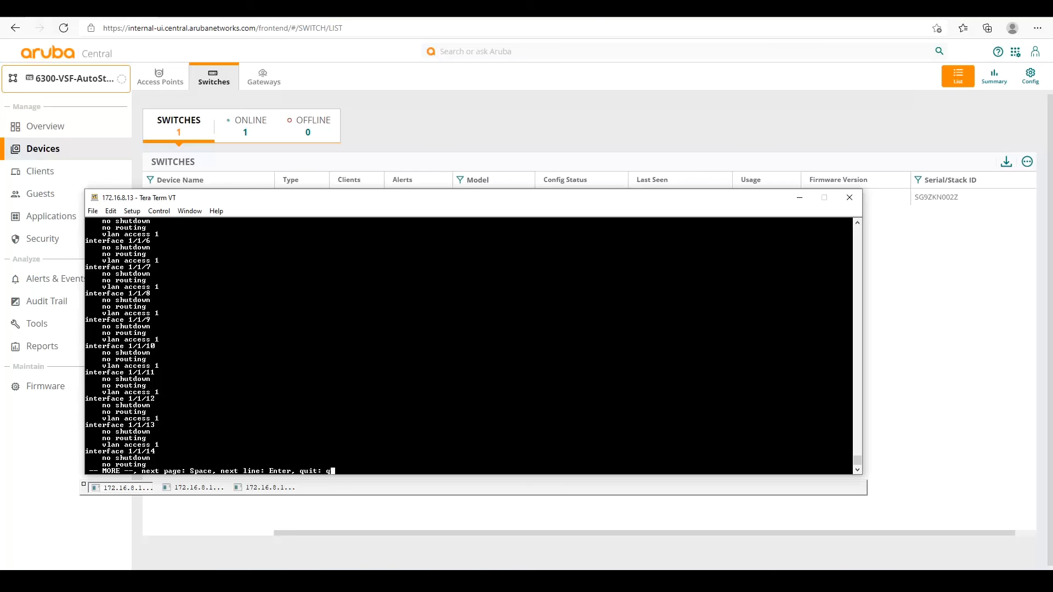
key("space")
key("space")
key("space")
key("space")
key("space")
key("space")
key("space")
key("space")
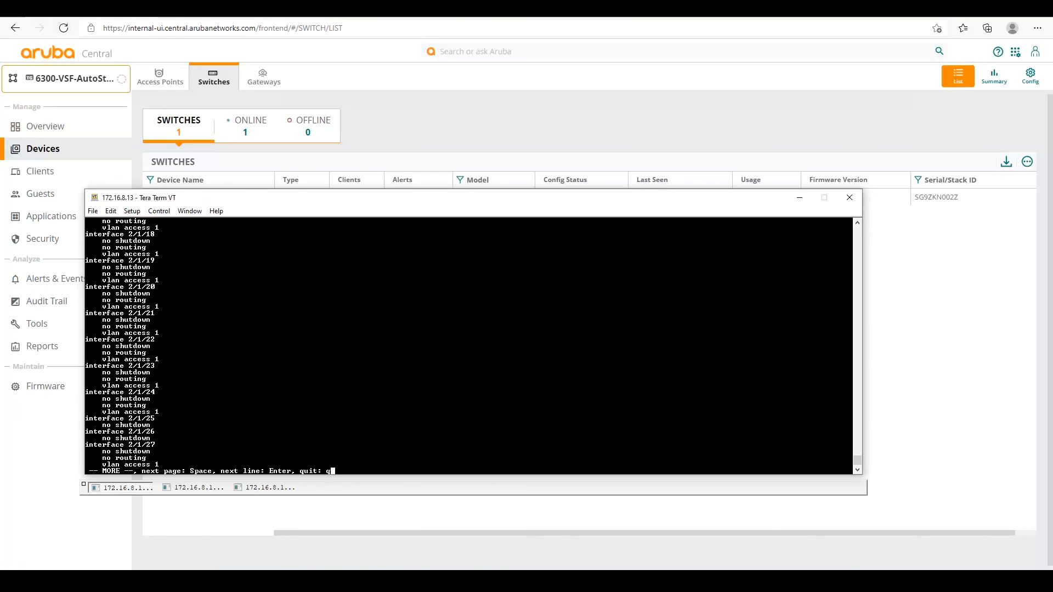